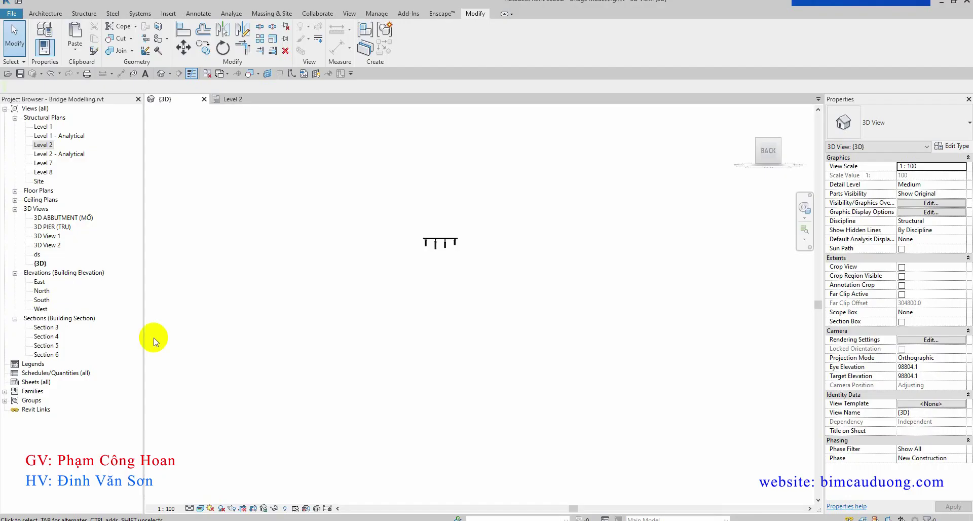
Zoom the 3D view to fit the whole bridge and close the Project Browser.
right_click(306, 223)
click(363, 345)
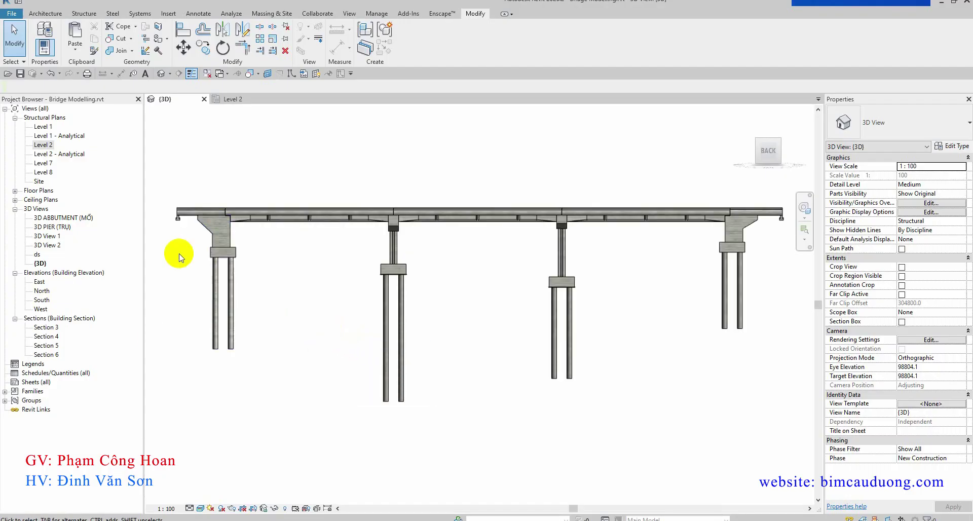
scroll(196, 221, up, 5)
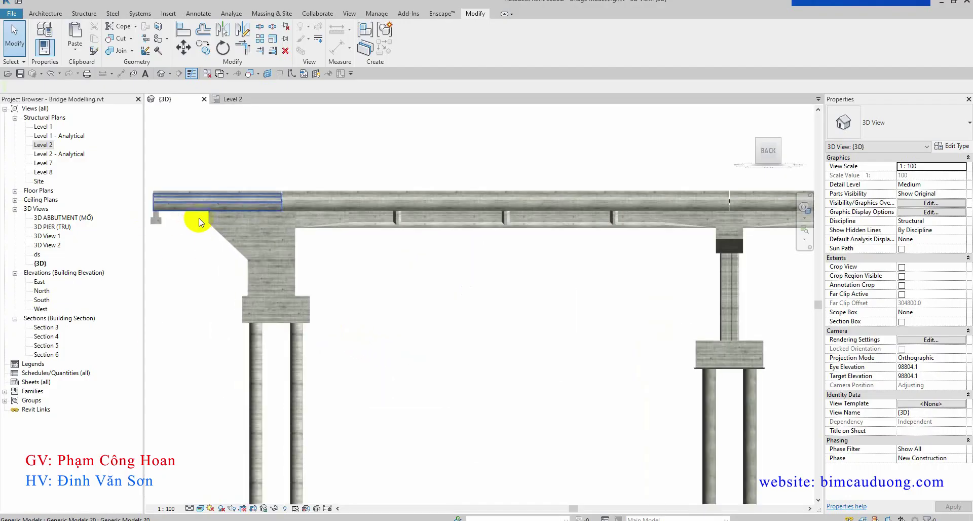
click(138, 99)
Pan toward the bridge's far end, orbit to an angled view, then view it from the left.
key(Right)
key(Right)
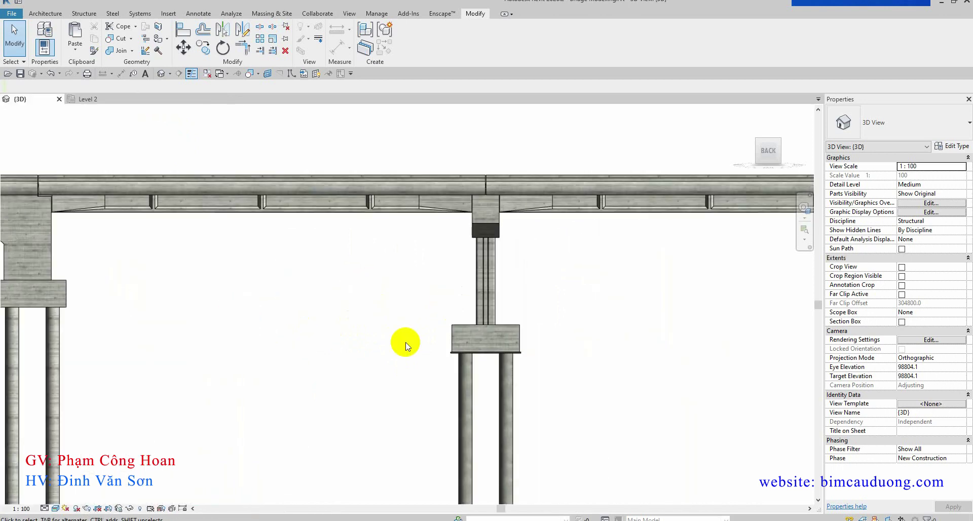
key(Right)
key(Right)
key(Right)
key(Right)
key(Right)
key(Right)
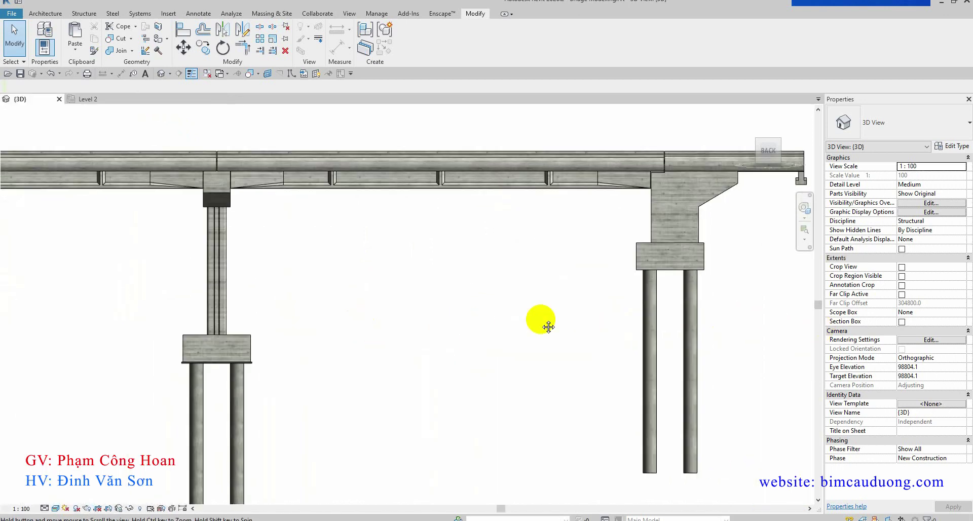
key(Right)
scroll(603, 325, down, 2)
mouse_move(746, 117)
mouse_down()
mouse_move(723, 451)
mouse_move(387, 407)
mouse_move(512, 352)
mouse_move(582, 272)
mouse_move(572, 251)
mouse_up()
click(779, 152)
scroll(393, 238, up, 3)
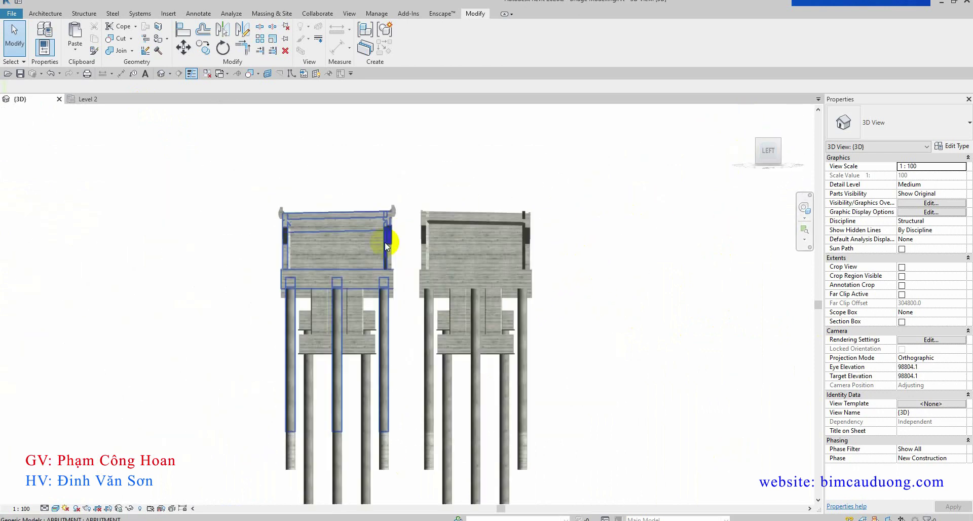
scroll(615, 200, up, 2)
Orbit and zoom around the abutments, then view the bridge from behind.
mouse_move(696, 304)
shift+middle_down()
mouse_move(706, 372)
mouse_move(619, 374)
mouse_move(534, 321)
mouse_move(411, 279)
mouse_move(449, 265)
mouse_move(282, 341)
mouse_move(316, 465)
shift+middle_up()
scroll(411, 278, down, 5)
scroll(419, 408, up, 3)
scroll(454, 250, up, 2)
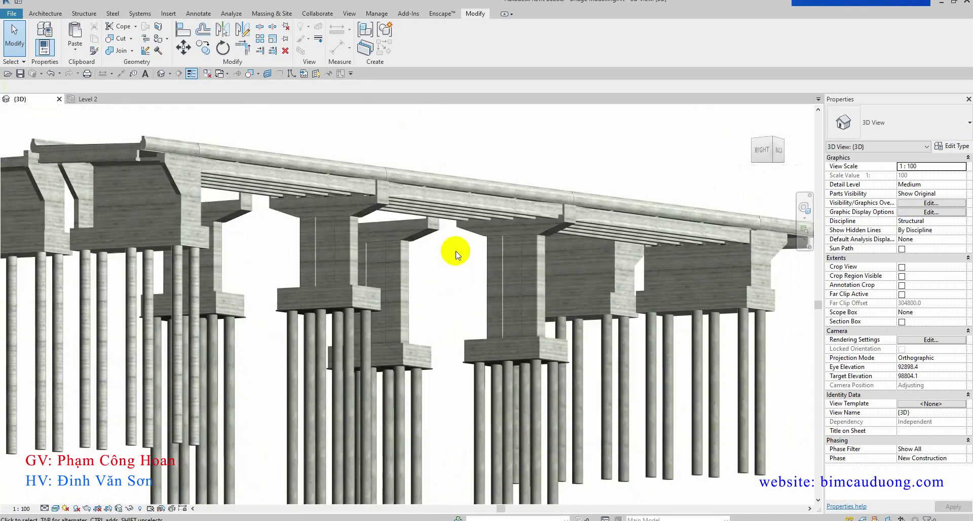
scroll(466, 280, up, 2)
scroll(459, 298, up, 2)
scroll(436, 362, down, 3)
mouse_move(412, 428)
middle_down()
mouse_move(330, 368)
mouse_move(578, 486)
middle_up()
scroll(445, 391, up, 3)
scroll(445, 391, down, 4)
scroll(553, 323, up, 2)
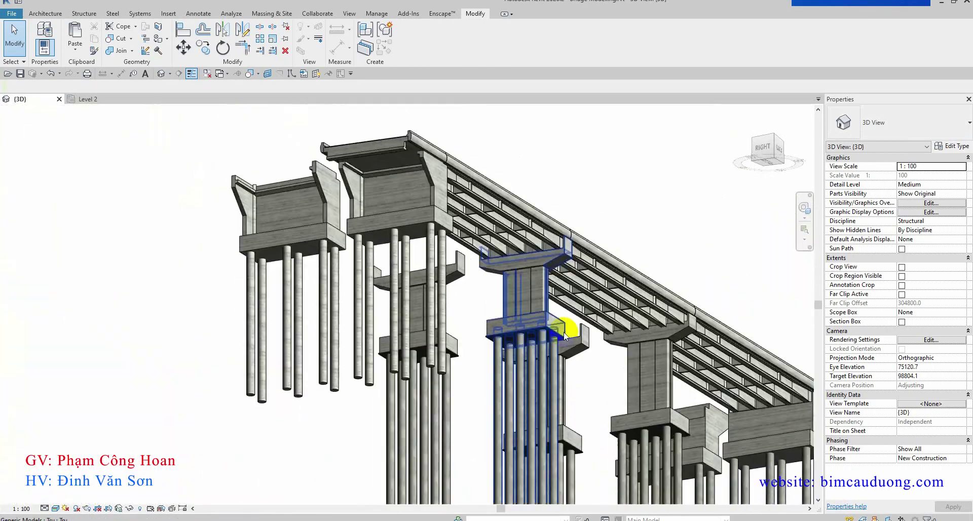
scroll(452, 320, up, 3)
scroll(415, 406, up, 2)
scroll(332, 343, down, 2)
scroll(284, 298, down, 2)
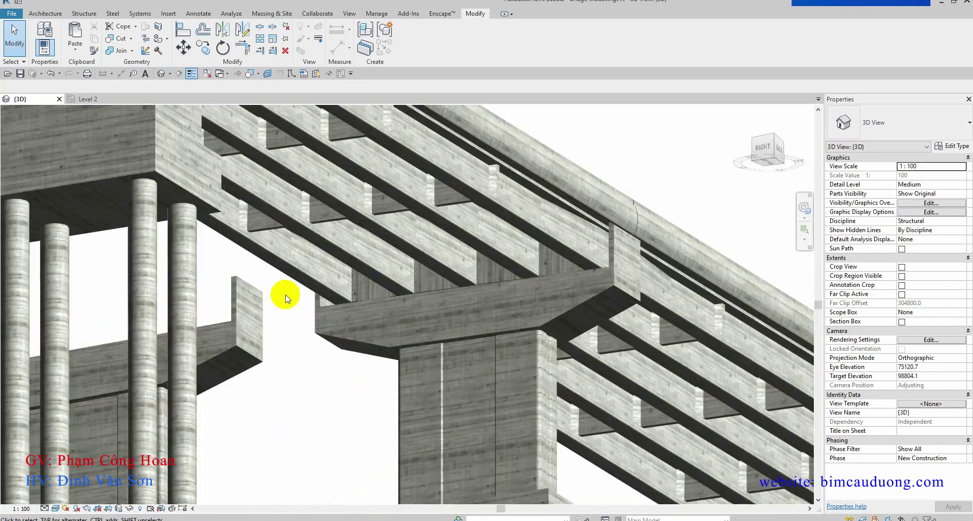
scroll(567, 363, down, 3)
mouse_move(567, 362)
shift+middle_down()
mouse_move(419, 497)
mouse_move(347, 512)
mouse_move(532, 380)
mouse_move(451, 311)
shift+middle_up()
Crop the 3D view to the Tru pier with Selection Box and view it from the left.
click(452, 311)
click(301, 52)
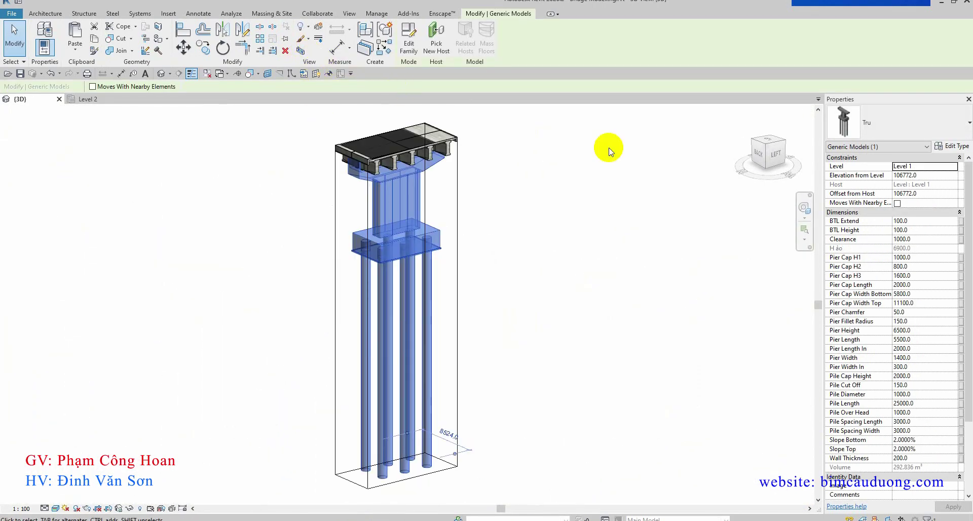
key(Escape)
click(770, 152)
scroll(655, 209, down, 2)
middle_drag(656, 208, 567, 287)
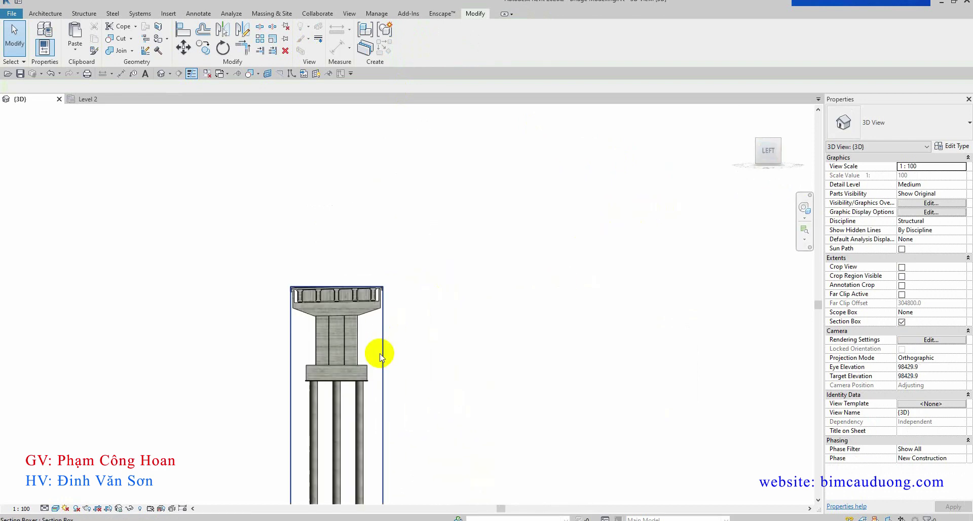
Raise the section box top and extend it to the left.
click(380, 355)
drag(336, 284, 337, 226)
drag(290, 400, 279, 415)
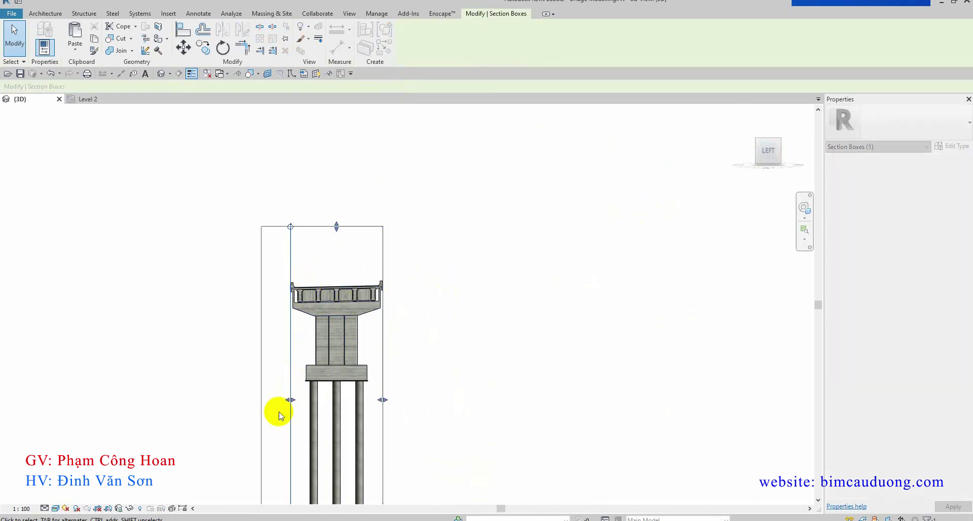
click(413, 402)
scroll(316, 330, up, 3)
scroll(387, 293, up, 2)
scroll(507, 306, down, 1)
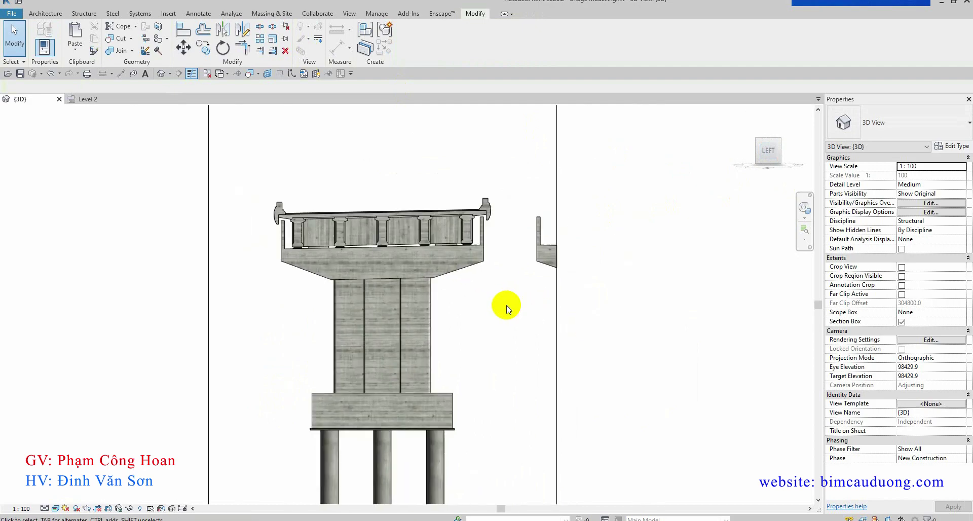
scroll(506, 306, down, 2)
Widen the section box to the right to reveal the neighbouring pier.
click(541, 329)
drag(543, 419, 597, 423)
click(667, 426)
scroll(495, 305, up, 2)
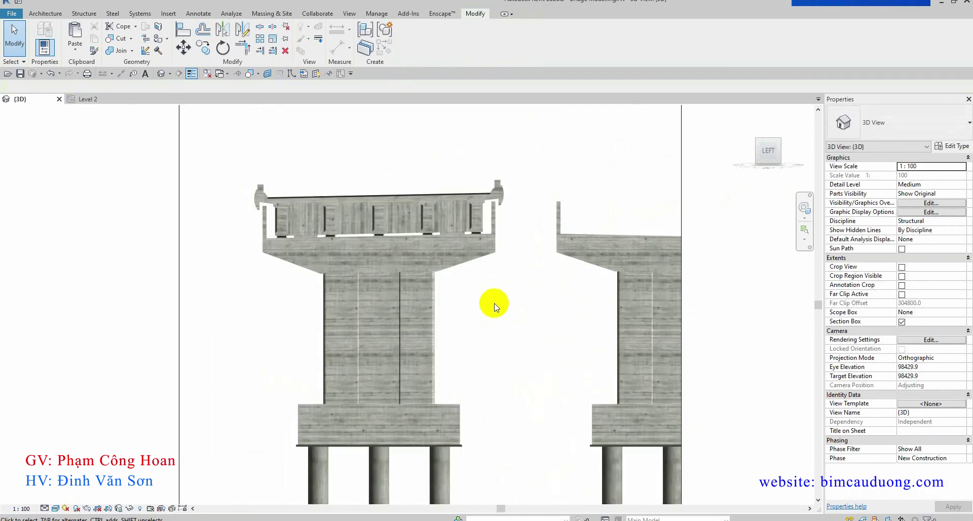
scroll(495, 305, up, 2)
scroll(515, 260, up, 2)
scroll(226, 304, up, 2)
middle_drag(226, 304, 177, 414)
Orbit and zoom to inspect the pier cap and girder bearings from above and below.
mouse_move(702, 465)
shift+middle_down()
mouse_move(560, 345)
mouse_move(647, 390)
mouse_move(619, 380)
mouse_move(685, 445)
mouse_move(691, 358)
shift+middle_up()
scroll(456, 321, up, 4)
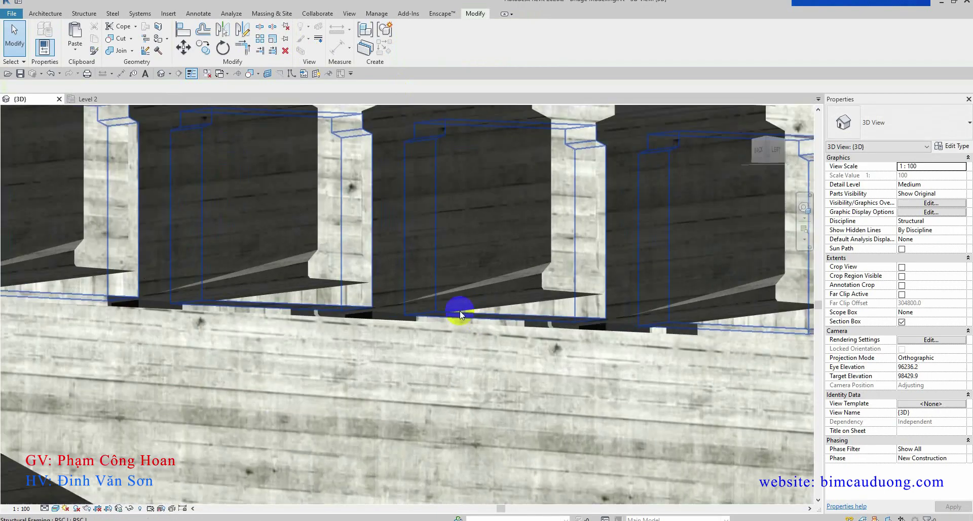
scroll(303, 345, up, 2)
click(352, 302)
mouse_move(353, 302)
shift+middle_down()
mouse_move(364, 383)
mouse_move(389, 429)
shift+middle_up()
scroll(389, 428, down, 3)
scroll(337, 441, down, 3)
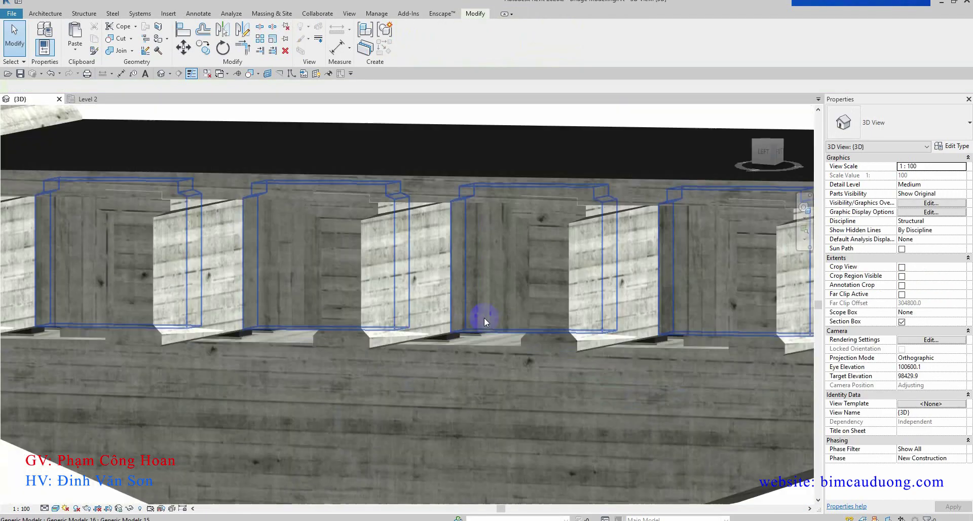
scroll(482, 321, down, 4)
mouse_move(387, 243)
shift+middle_down()
mouse_move(450, 324)
mouse_move(560, 333)
shift+middle_up()
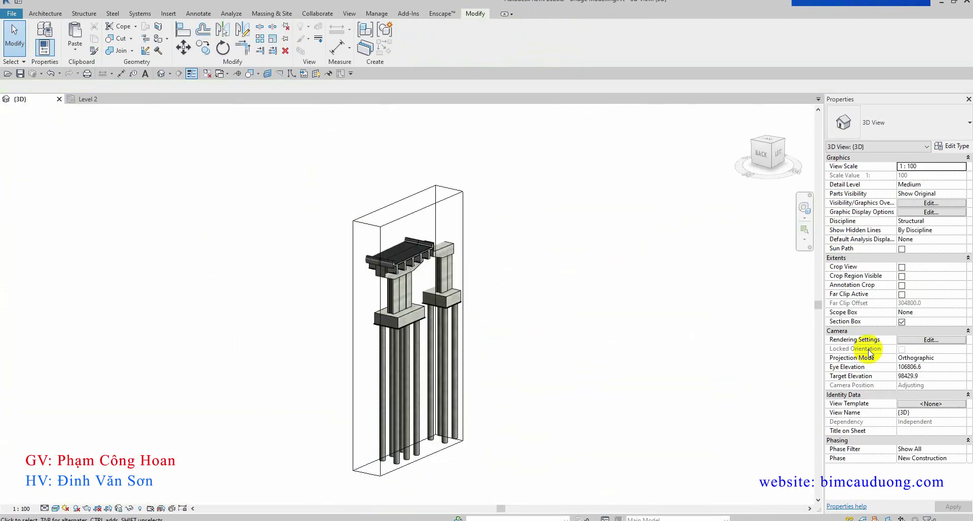
Turn off the section box, then crop the 3D view around ABUTMENT R.
click(901, 322)
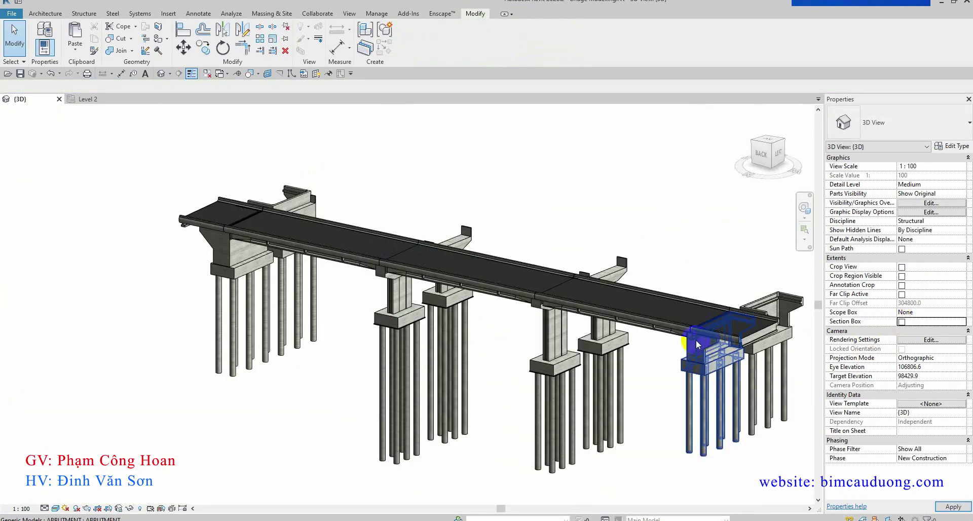
click(236, 300)
click(272, 51)
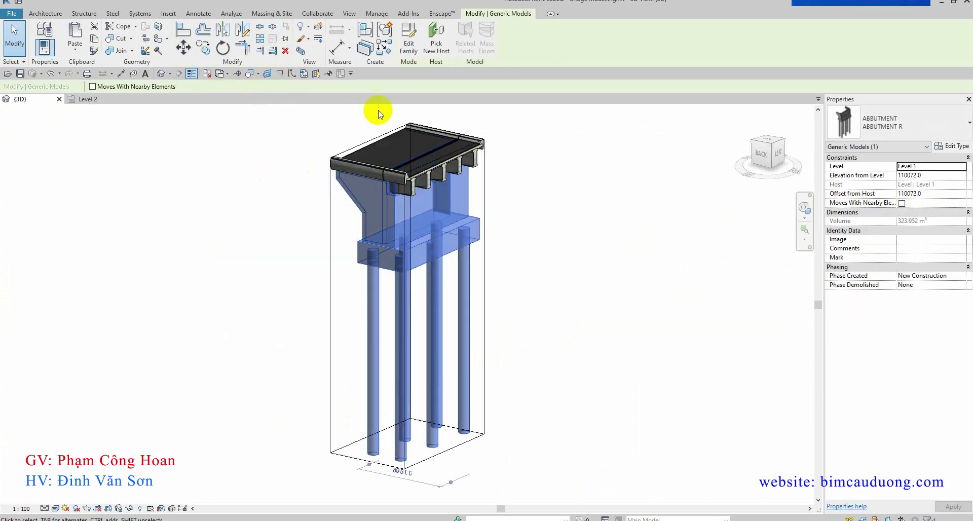
click(662, 212)
shift+middle_drag(662, 213, 695, 180)
click(775, 156)
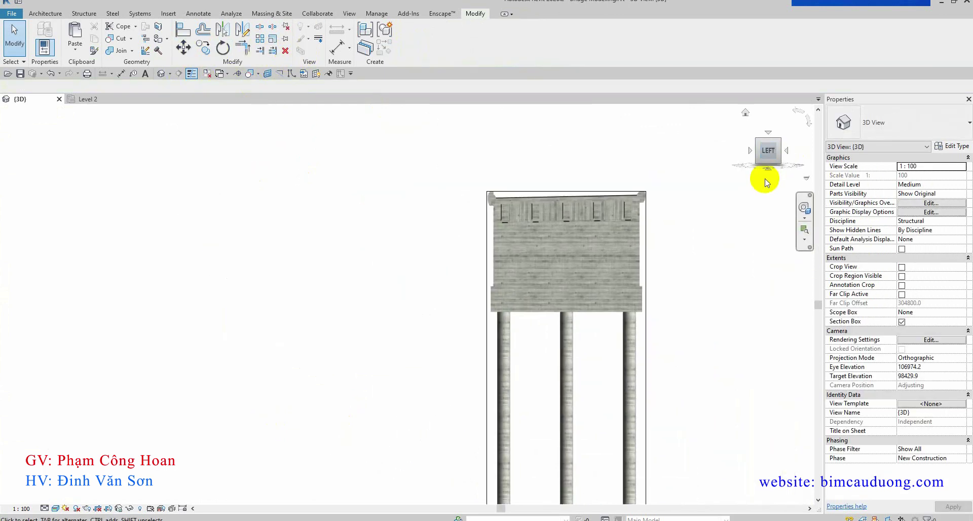
Inspect the cropped abutment from an angled view and straight from the back.
click(478, 135)
scroll(704, 278, up, 5)
scroll(413, 222, down, 2)
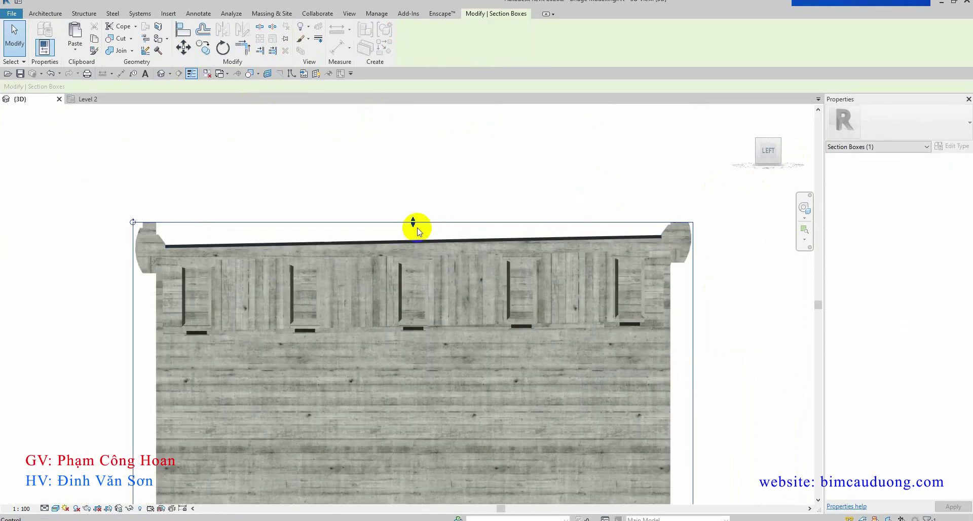
scroll(676, 317, down, 2)
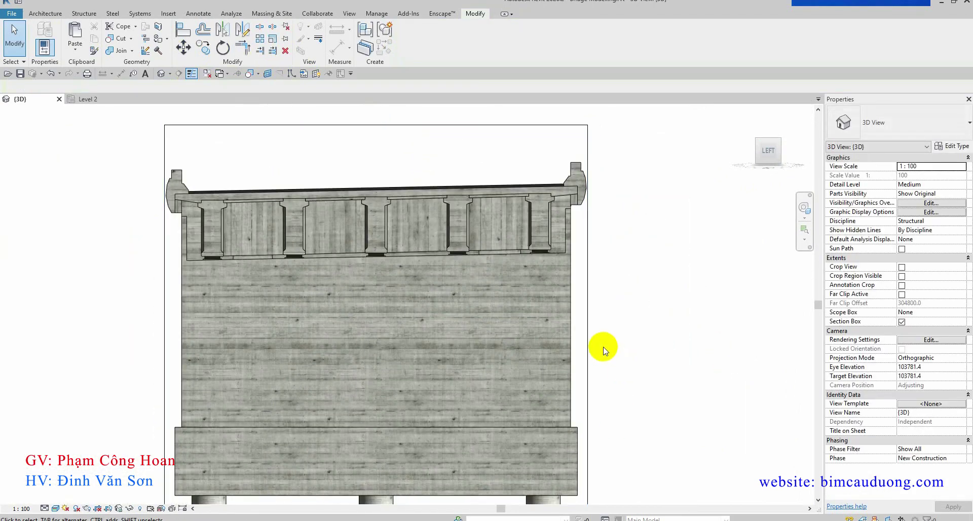
scroll(608, 365, down, 2)
mouse_move(614, 384)
shift+middle_down()
mouse_move(650, 284)
mouse_move(795, 203)
shift+middle_up()
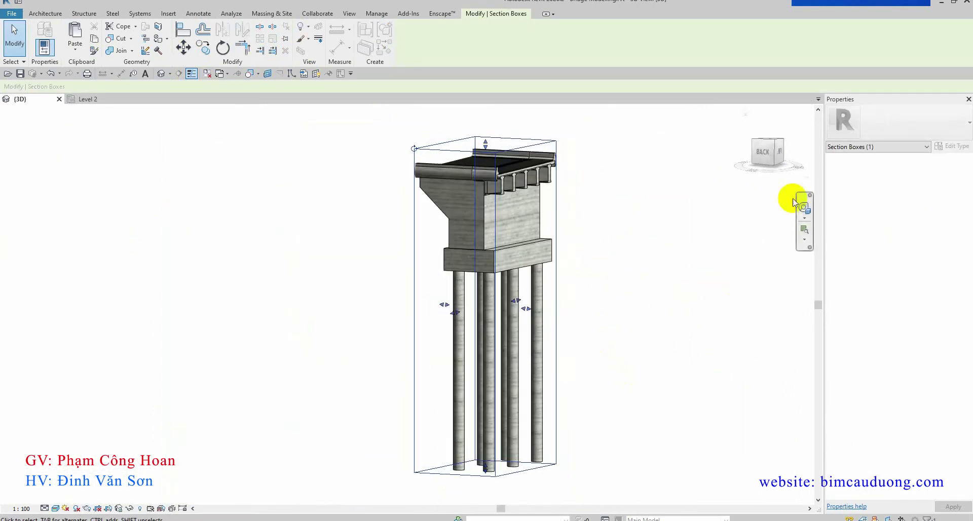
click(762, 152)
scroll(549, 213, up, 3)
scroll(625, 244, up, 1)
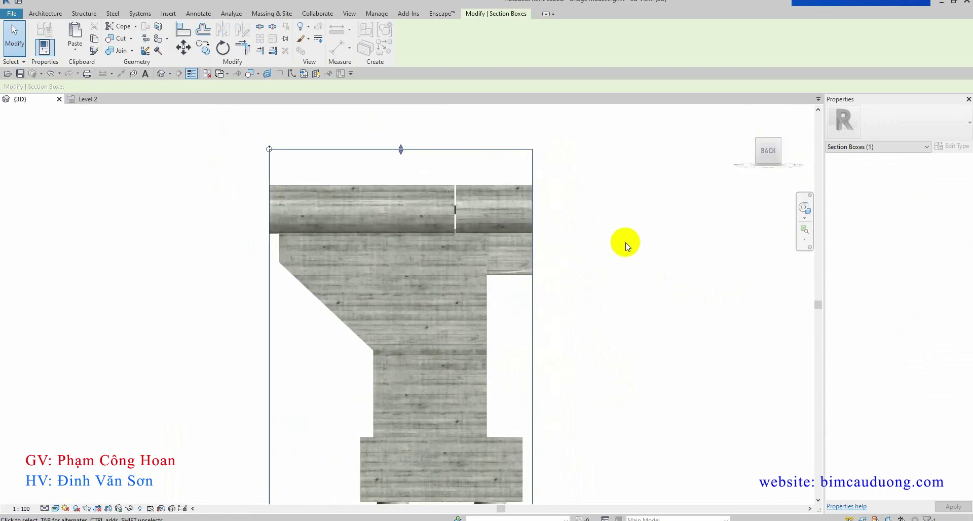
click(751, 154)
Orbit to the abutment's right face, pan across the deck to the far barrier, then deselect.
mouse_move(738, 152)
shift+middle_down()
mouse_move(564, 146)
mouse_move(674, 146)
mouse_move(598, 216)
mouse_move(527, 375)
mouse_move(513, 202)
shift+middle_up()
scroll(436, 168, up, 3)
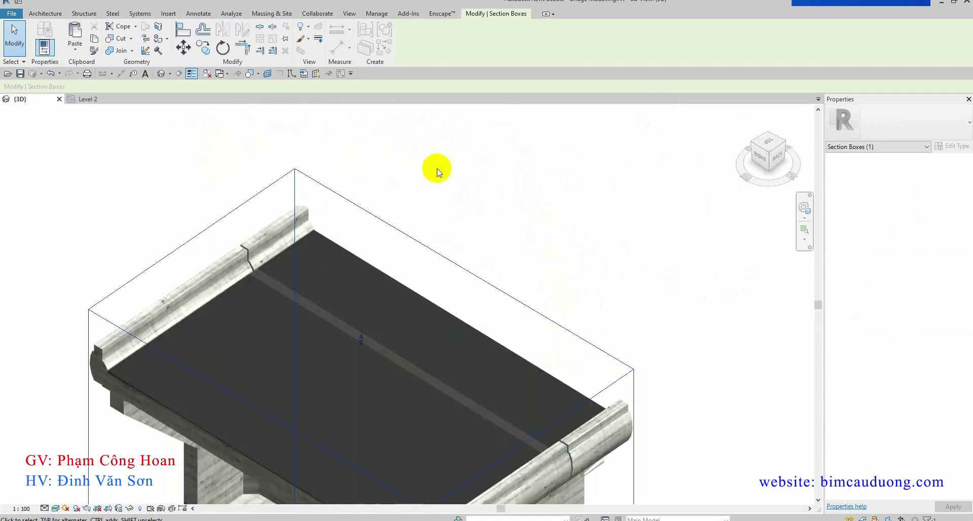
scroll(504, 134, up, 2)
scroll(504, 134, up, 2)
scroll(637, 185, up, 2)
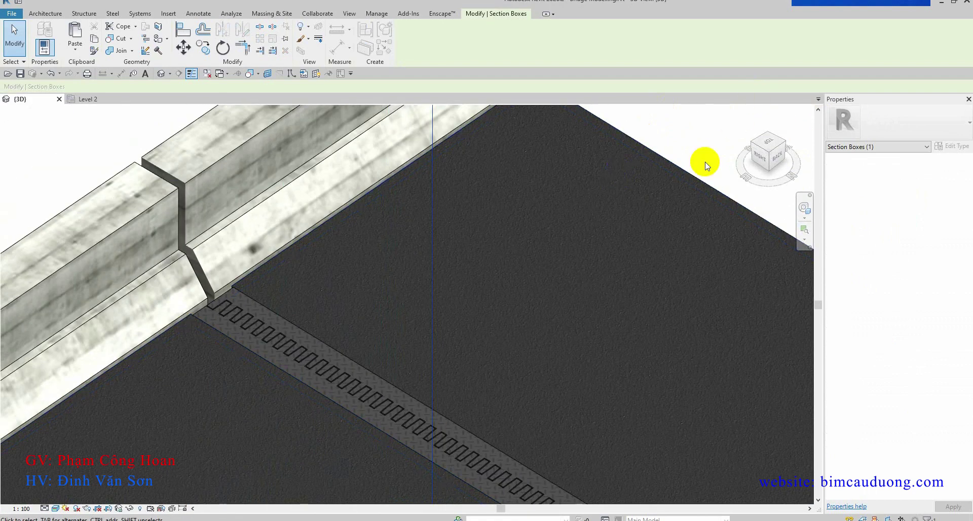
scroll(702, 134, down, 2)
mouse_move(765, 200)
middle_down()
mouse_move(476, 113)
mouse_move(466, 74)
middle_up()
scroll(476, 113, up, 3)
scroll(473, 141, down, 3)
scroll(567, 258, down, 5)
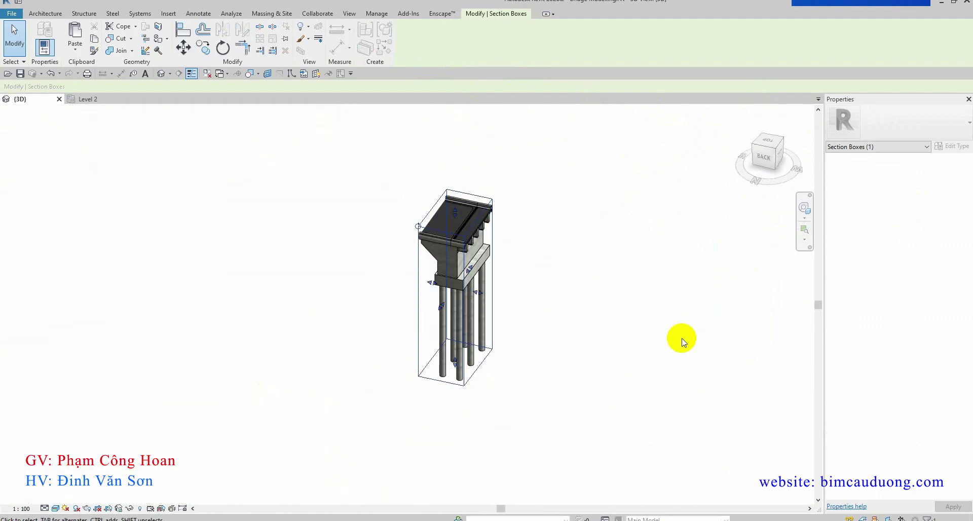
key(Escape)
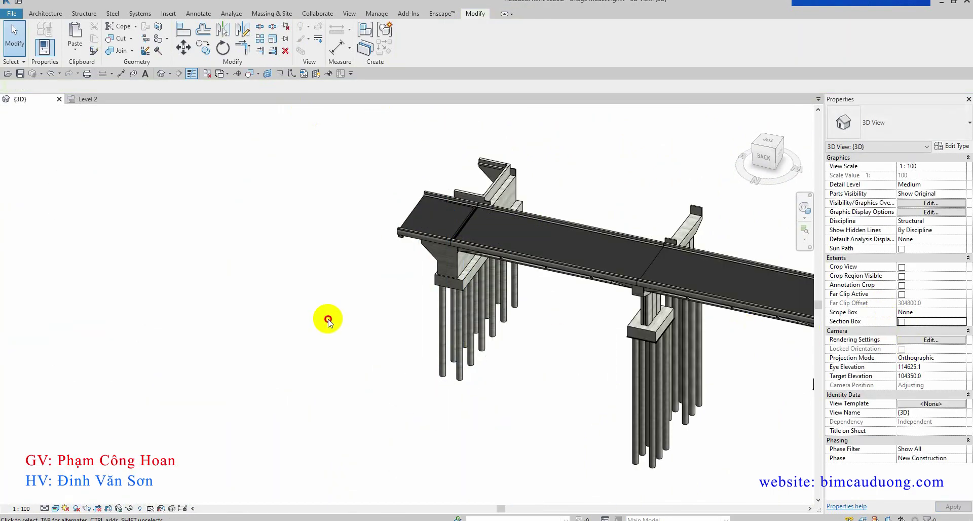
Set the Tru pier's Pile Number Length to 4 in Properties and apply it.
shift+middle_drag(325, 317, 515, 387)
scroll(514, 386, down, 3)
scroll(271, 314, up, 3)
scroll(363, 348, up, 3)
scroll(363, 349, down, 3)
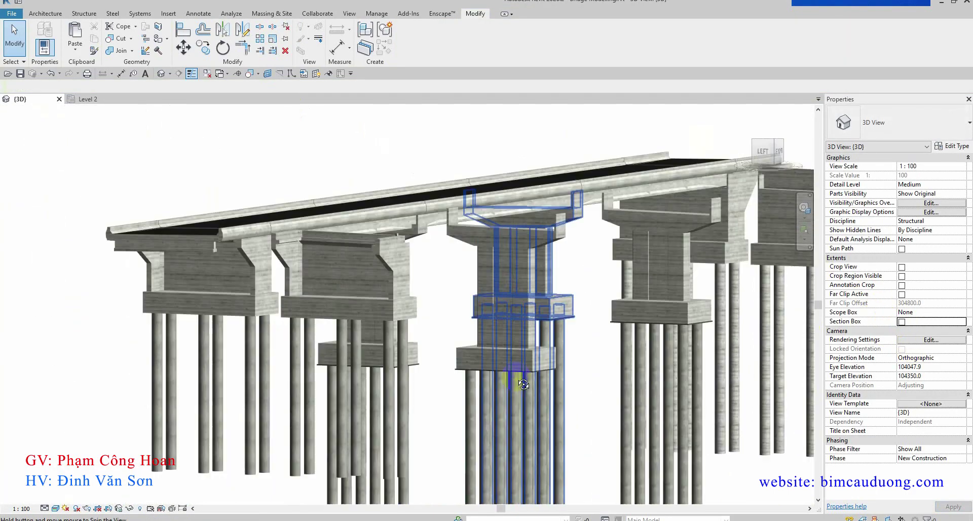
shift+middle_drag(362, 349, 407, 456)
scroll(407, 456, up, 4)
click(446, 436)
shift+middle_drag(582, 375, 593, 445)
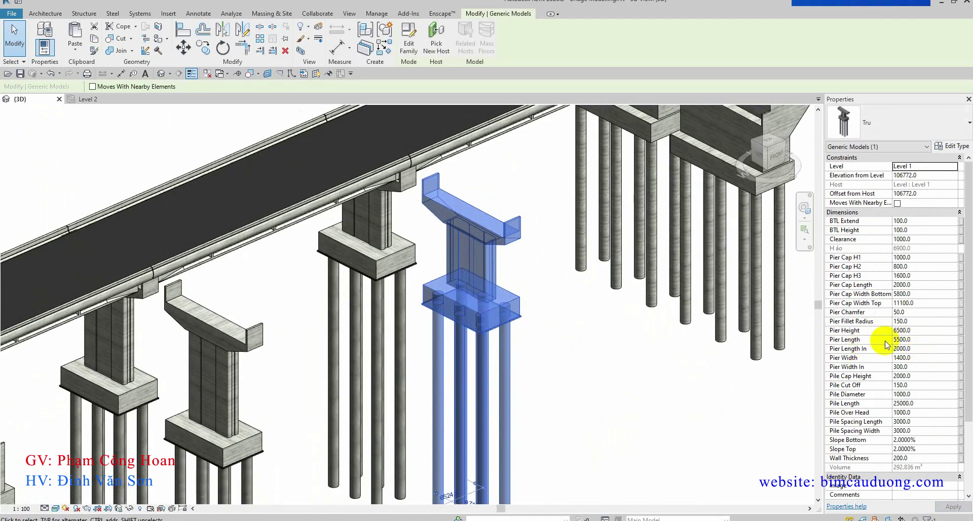
scroll(917, 349, down, 3)
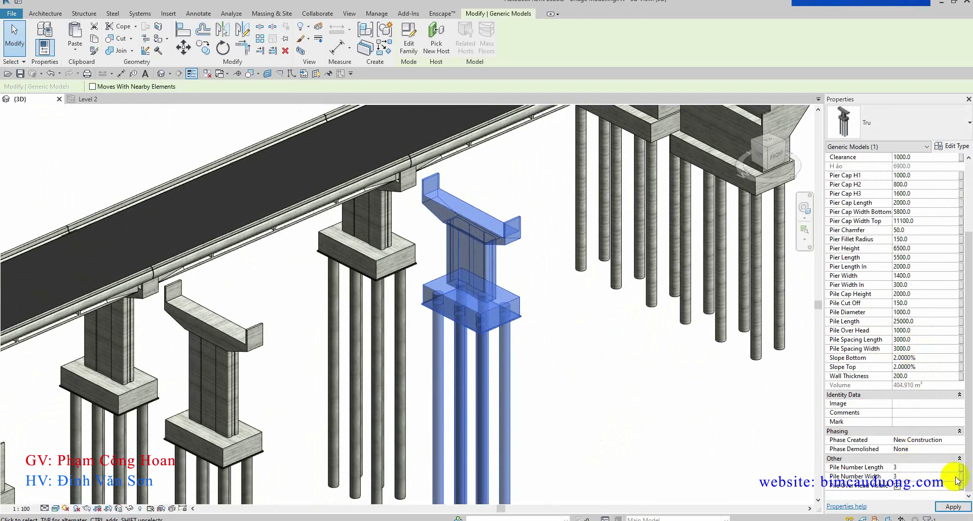
key(Return)
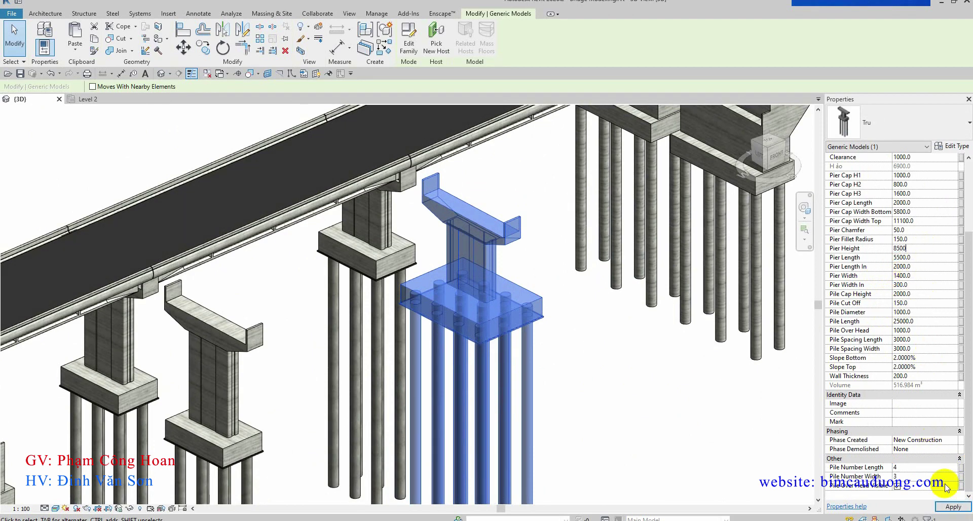
click(622, 339)
Select the far-right ABUTMENT R and open its Type Properties.
scroll(760, 340, down, 3)
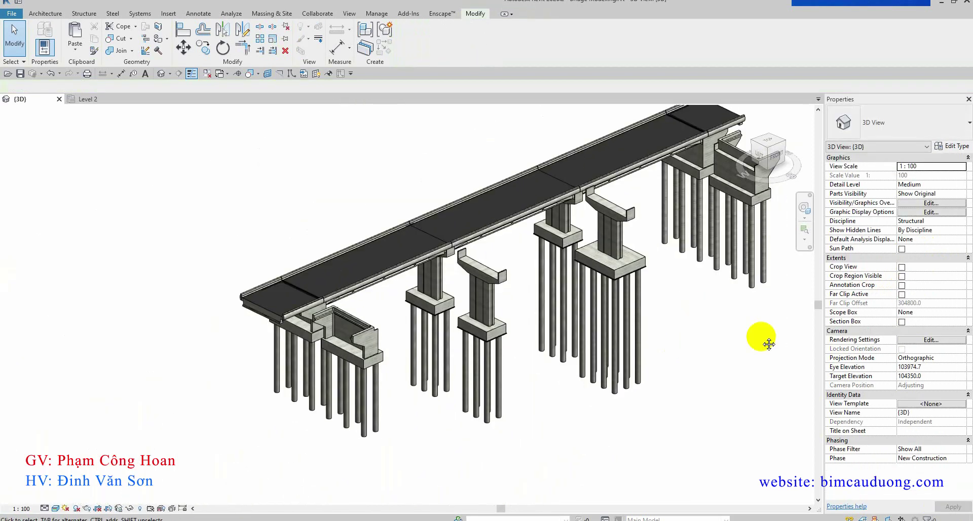
scroll(644, 266, down, 2)
click(620, 253)
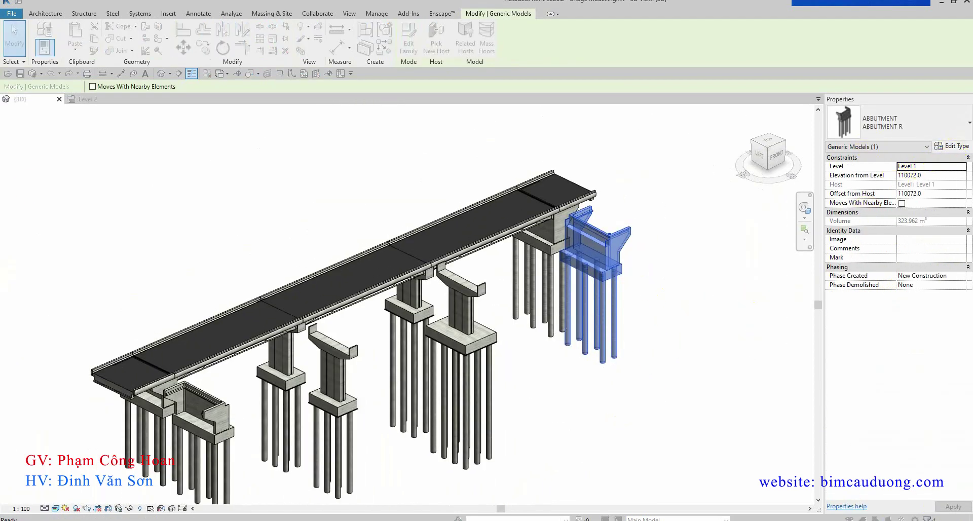
click(952, 146)
scroll(749, 282, up, 3)
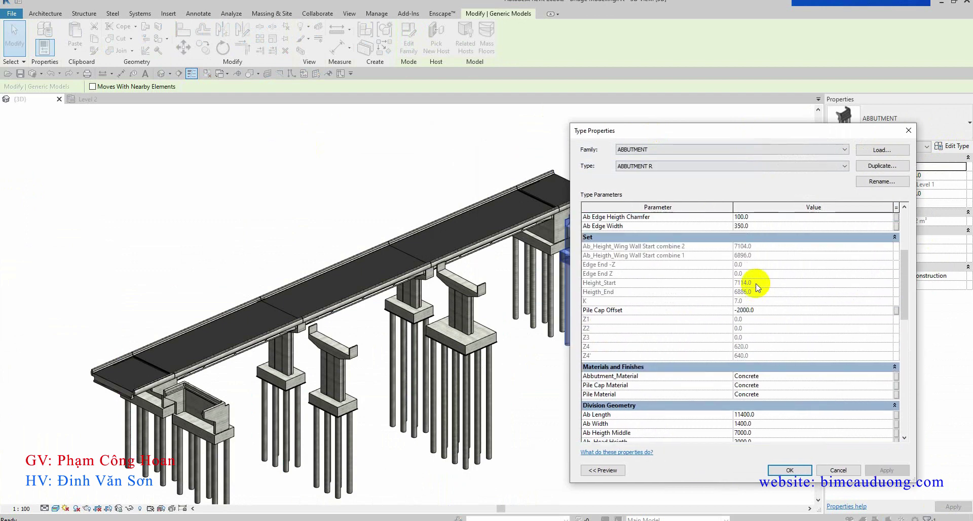
scroll(749, 282, up, 3)
scroll(768, 276, down, 3)
scroll(766, 277, down, 5)
scroll(774, 295, up, 1)
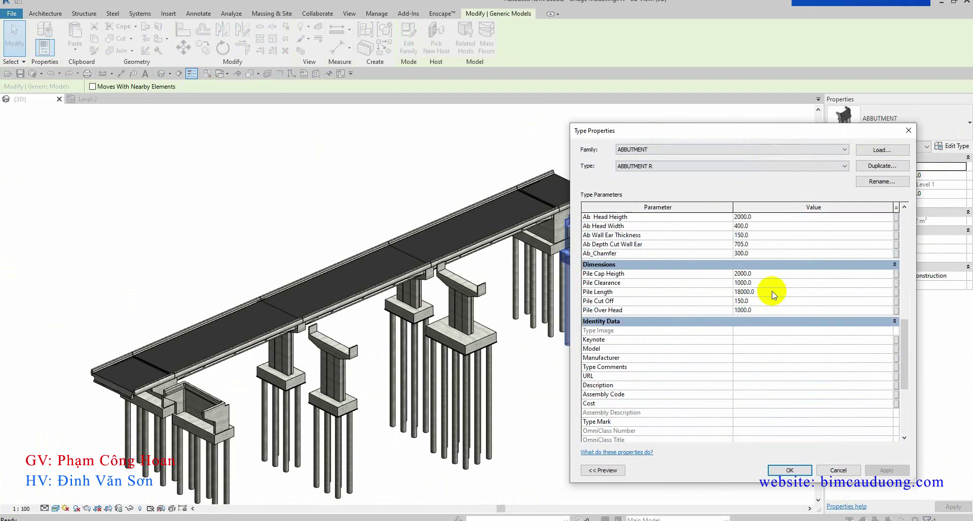
scroll(731, 316, down, 4)
scroll(724, 319, down, 1)
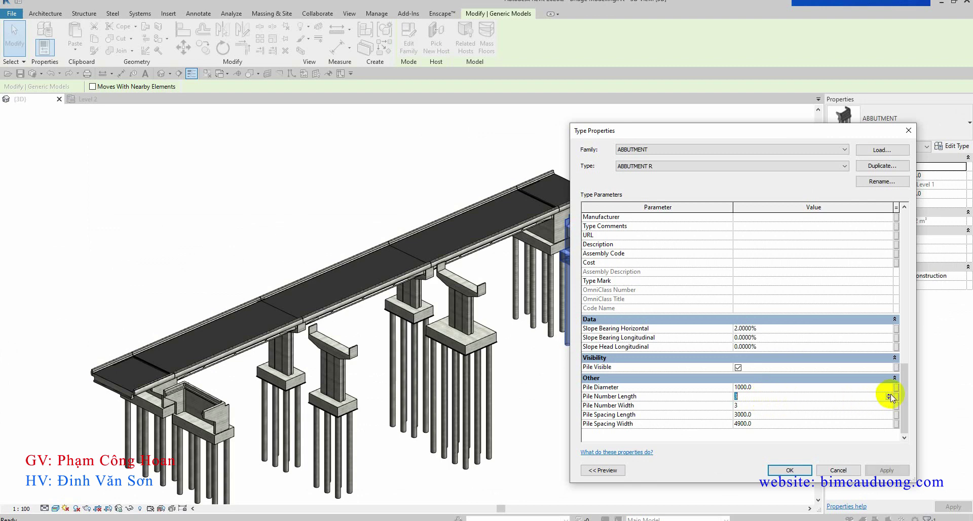
Set the abutment type's Pile Length to 25000 and close Type Properties.
scroll(799, 330, up, 5)
scroll(798, 329, up, 2)
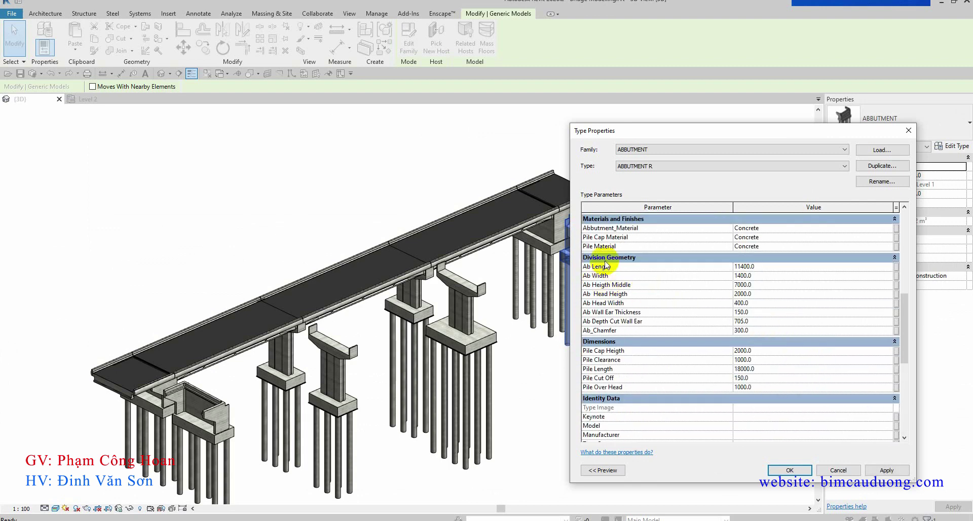
scroll(667, 270, up, 2)
scroll(669, 282, up, 3)
scroll(672, 294, down, 4)
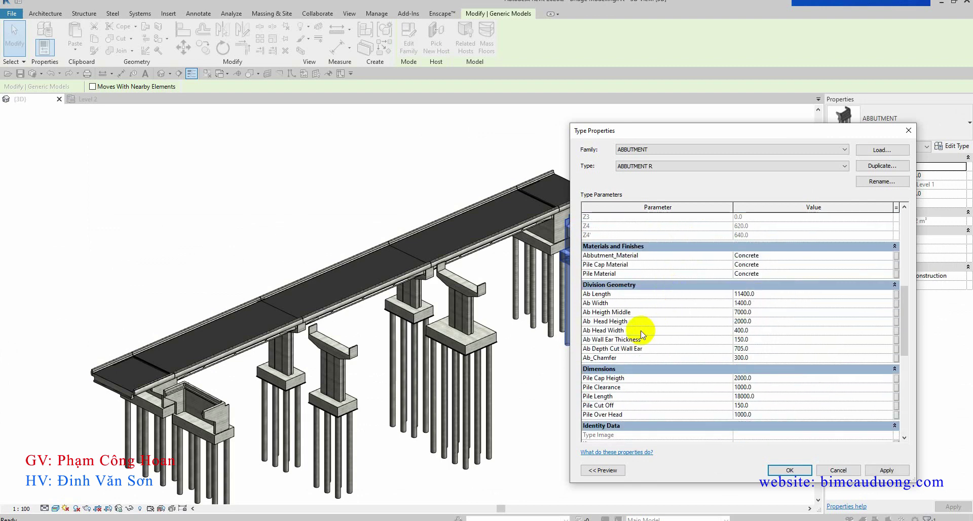
scroll(642, 334, down, 1)
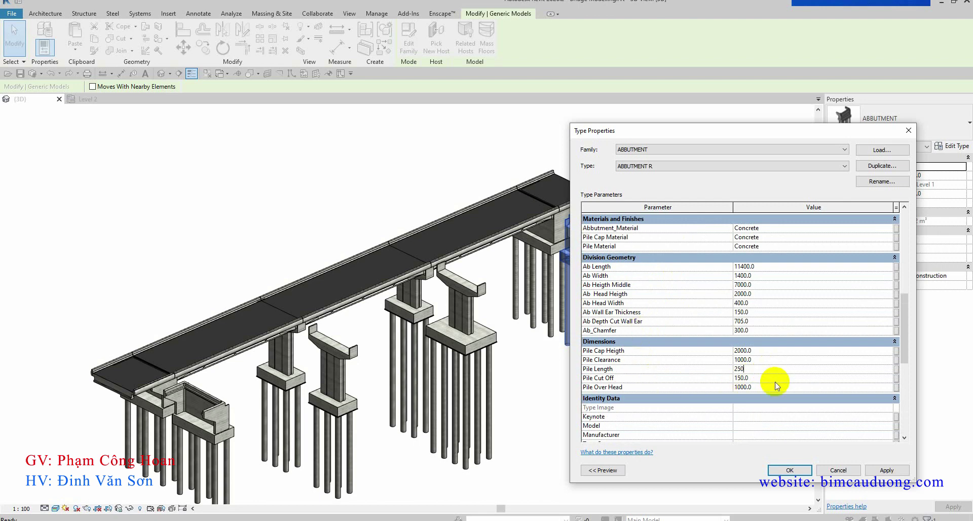
drag(718, 130, 183, 62)
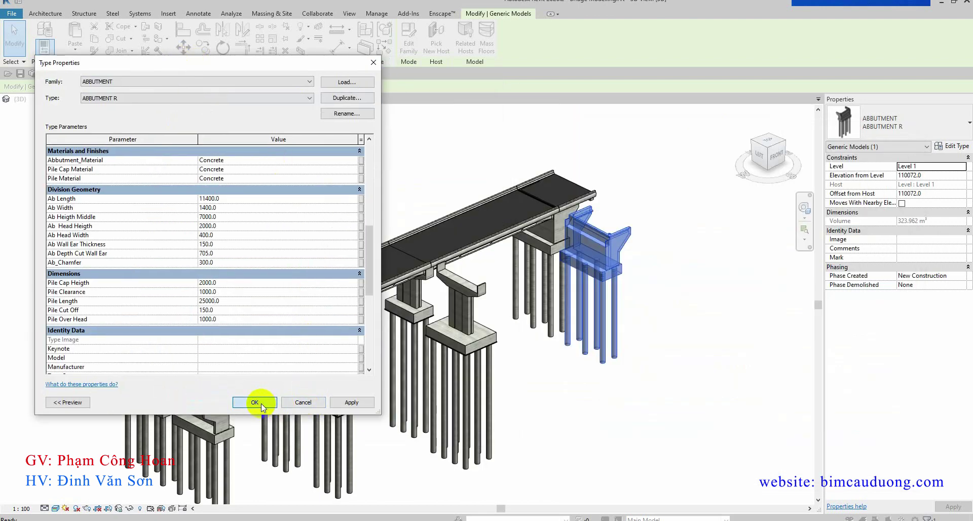
key(Escape)
key(Escape)
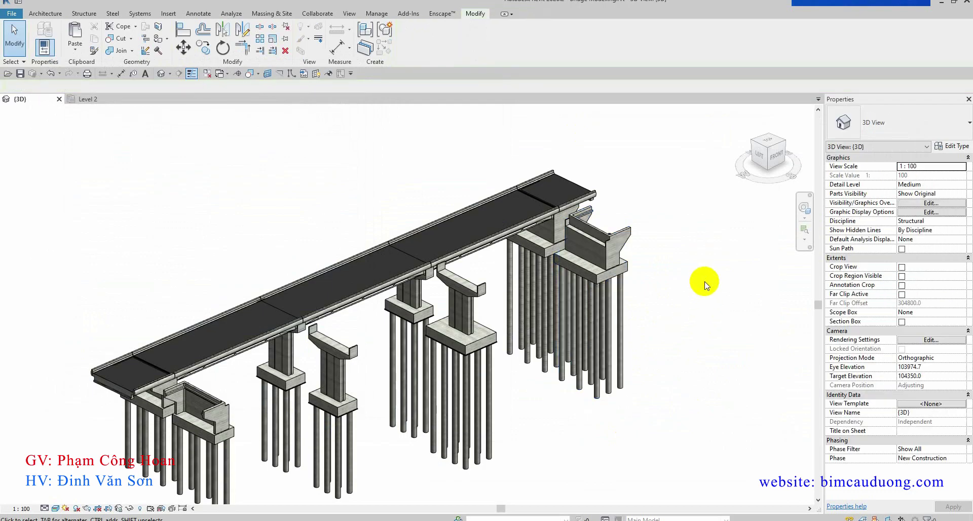
mouse_move(683, 299)
shift+middle_down()
mouse_move(678, 323)
mouse_move(723, 304)
shift+middle_up()
scroll(321, 408, up, 3)
scroll(348, 314, up, 5)
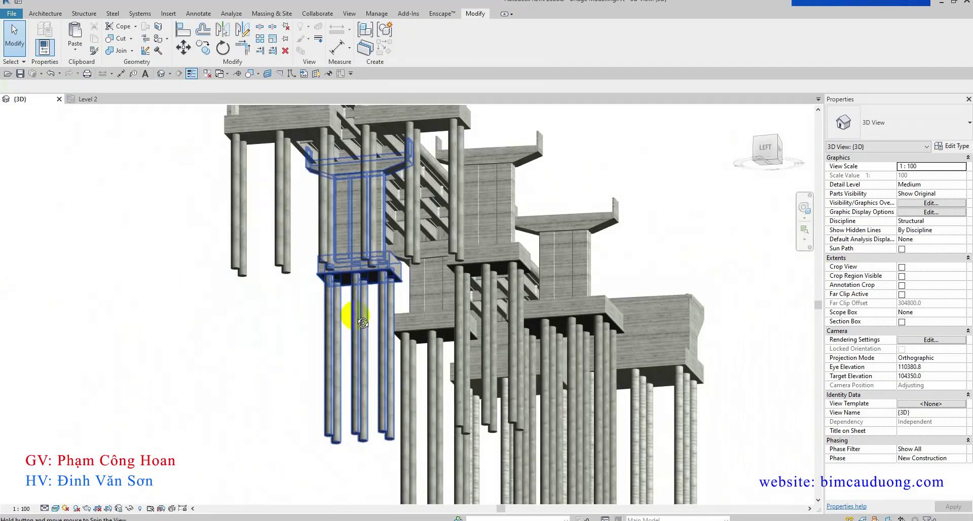
mouse_move(348, 315)
shift+middle_down()
mouse_move(490, 308)
mouse_move(354, 276)
mouse_move(569, 354)
shift+middle_up()
click(771, 150)
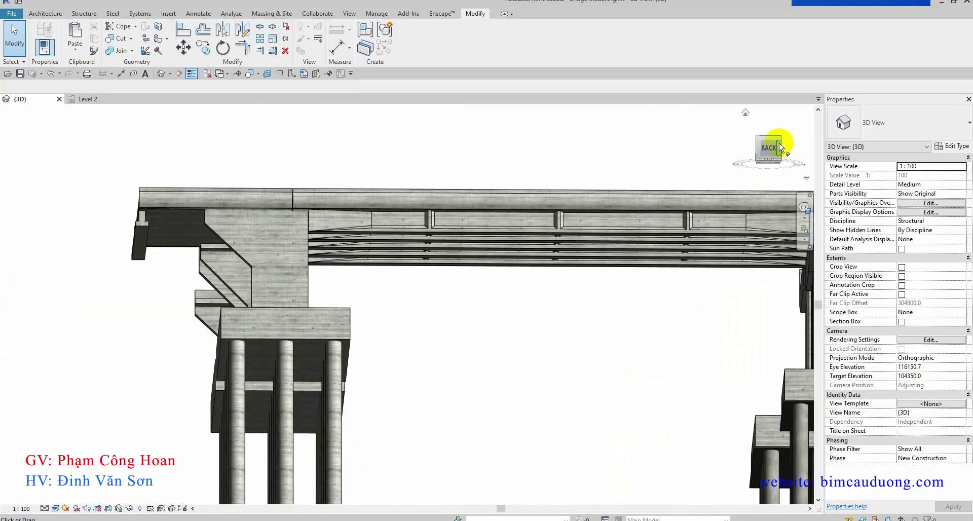
scroll(532, 293, up, 3)
scroll(603, 293, up, 2)
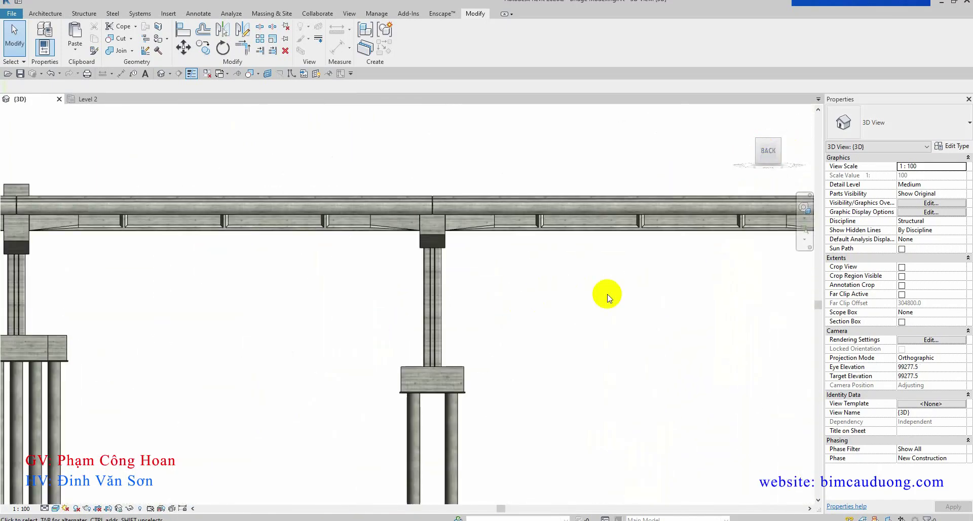
mouse_move(603, 293)
middle_down()
mouse_move(637, 285)
mouse_move(495, 282)
mouse_move(536, 301)
mouse_move(245, 159)
mouse_move(467, 380)
mouse_move(601, 284)
mouse_move(615, 162)
mouse_move(586, 330)
middle_up()
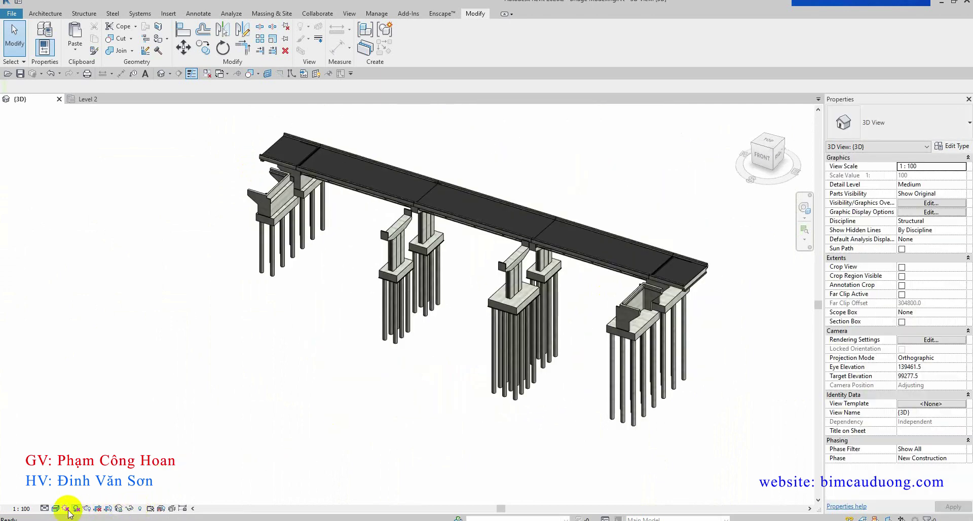
shift+middle_drag(289, 468, 302, 384)
scroll(463, 277, up, 4)
mouse_move(463, 278)
shift+middle_down()
mouse_move(469, 434)
mouse_move(510, 208)
mouse_move(486, 358)
mouse_move(723, 397)
mouse_move(408, 420)
mouse_move(406, 358)
mouse_move(404, 471)
shift+middle_up()
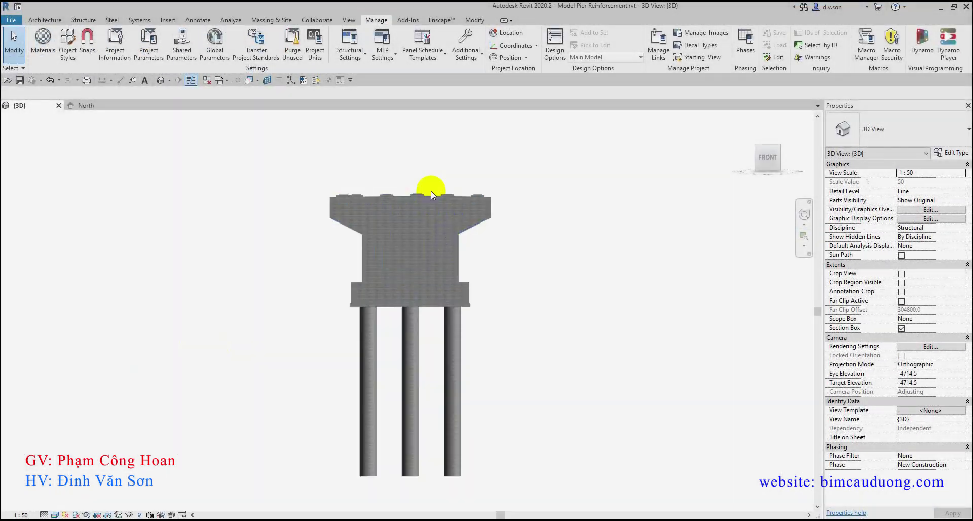
Orbit to a flat right-side view framing the pier cap and column.
scroll(431, 190, up, 5)
middle_drag(315, 159, 395, 152)
scroll(395, 152, down, 3)
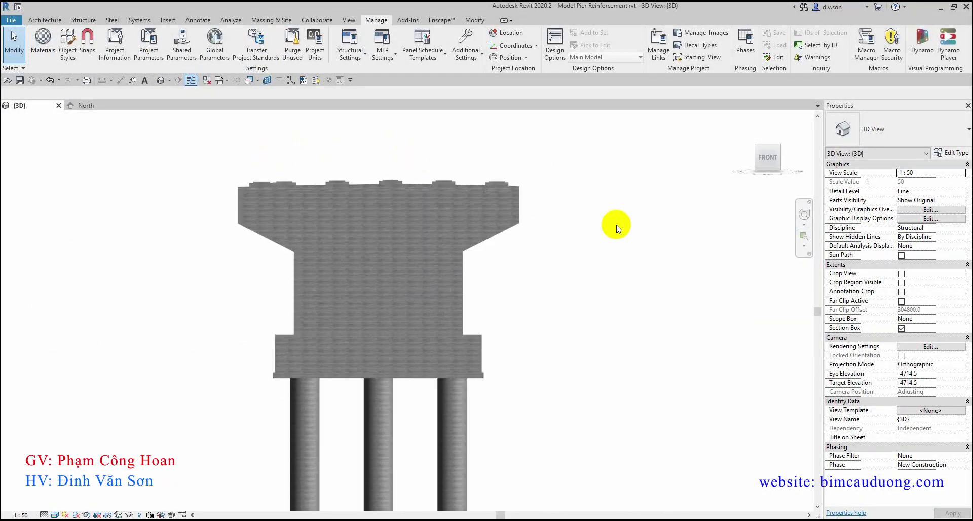
shift+middle_drag(558, 226, 505, 327)
click(765, 161)
scroll(477, 427, up, 3)
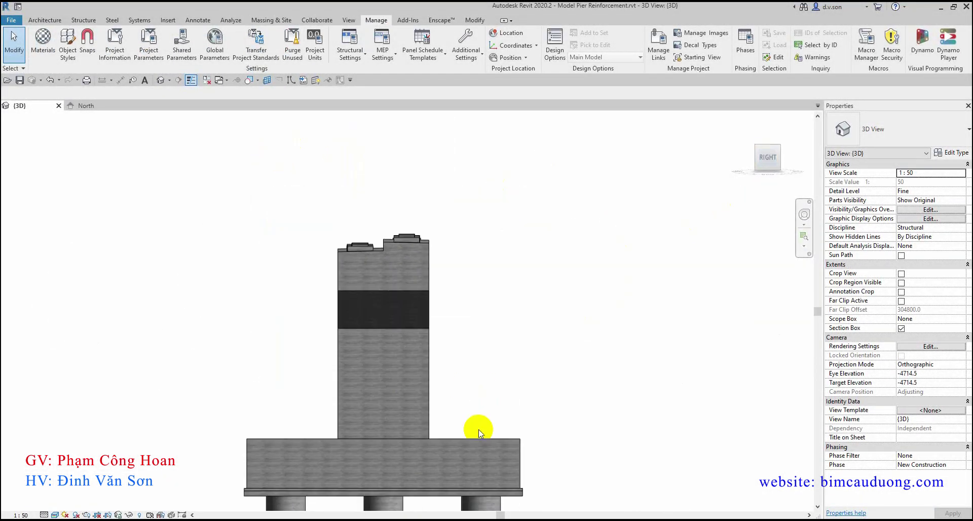
scroll(551, 200, up, 3)
mouse_move(550, 200)
middle_down()
mouse_move(600, 288)
mouse_move(552, 363)
mouse_move(728, 401)
mouse_move(556, 156)
mouse_move(644, 304)
mouse_move(647, 271)
mouse_move(491, 183)
mouse_move(538, 223)
middle_up()
scroll(645, 304, down, 4)
Make the pier see-through via By Element graphics override, then position Dynamo Player.
right_click(460, 250)
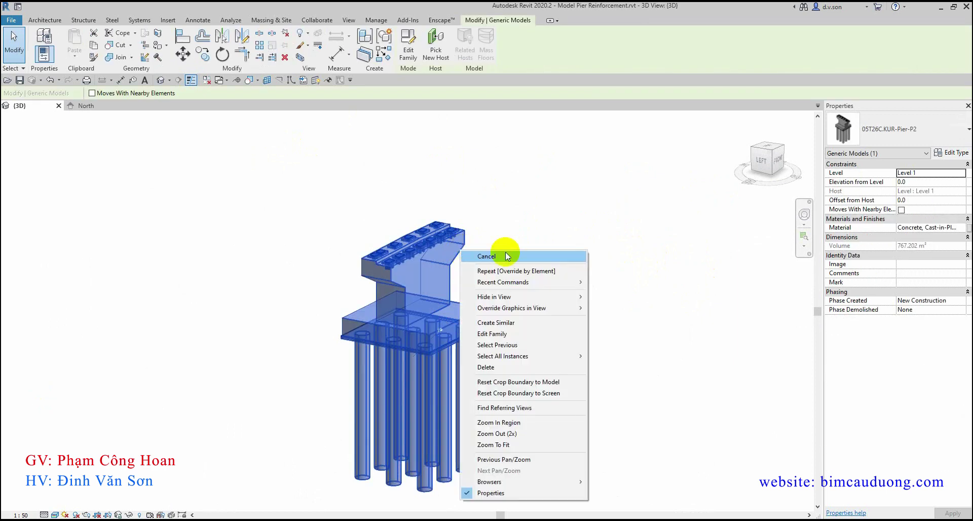
click(620, 308)
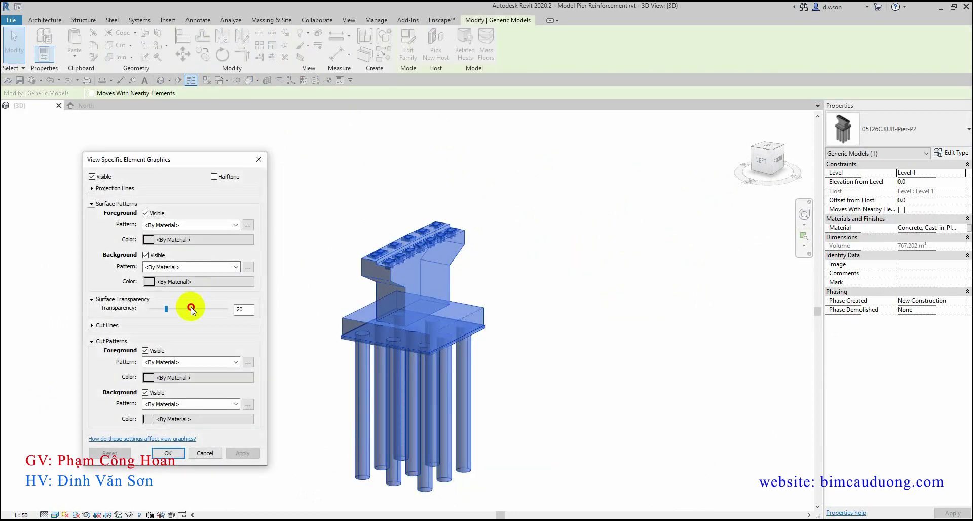
click(177, 447)
click(577, 314)
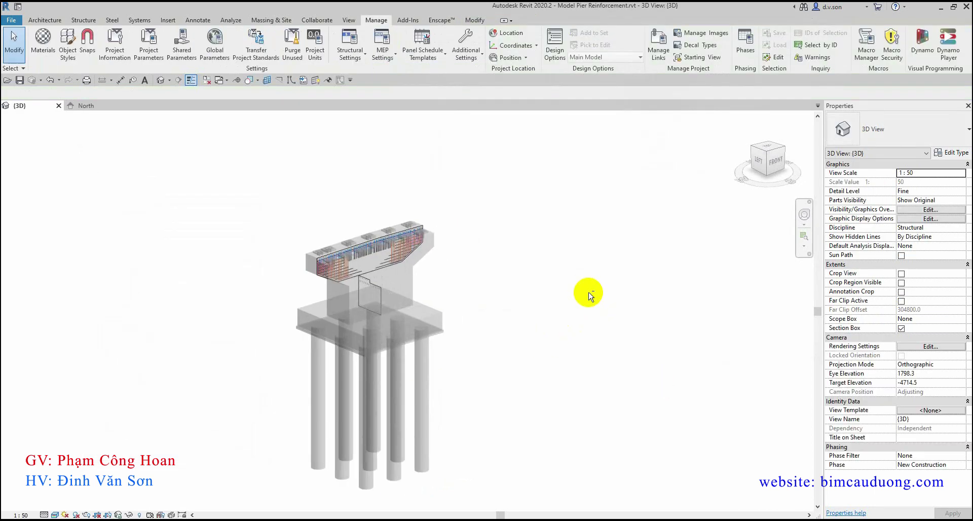
scroll(509, 319, up, 5)
middle_drag(510, 322, 705, 260)
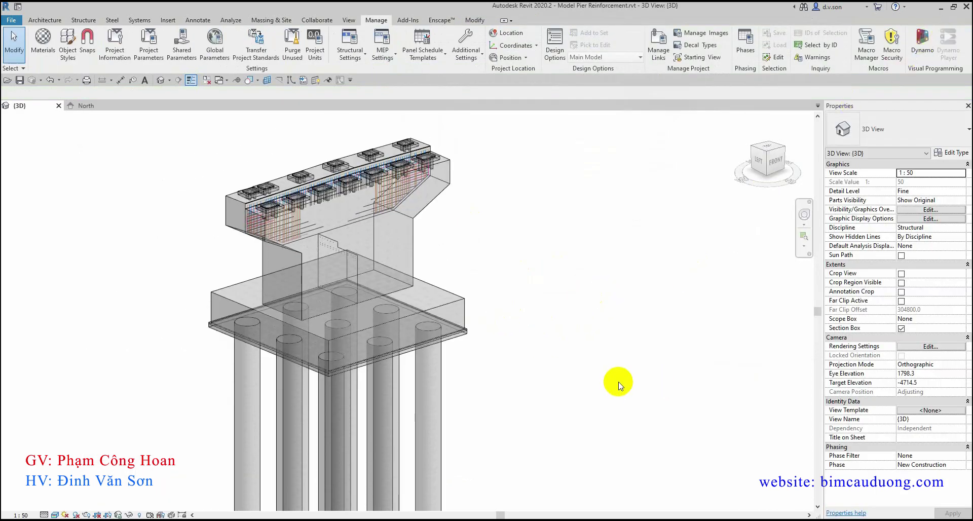
drag(706, 231, 766, 110)
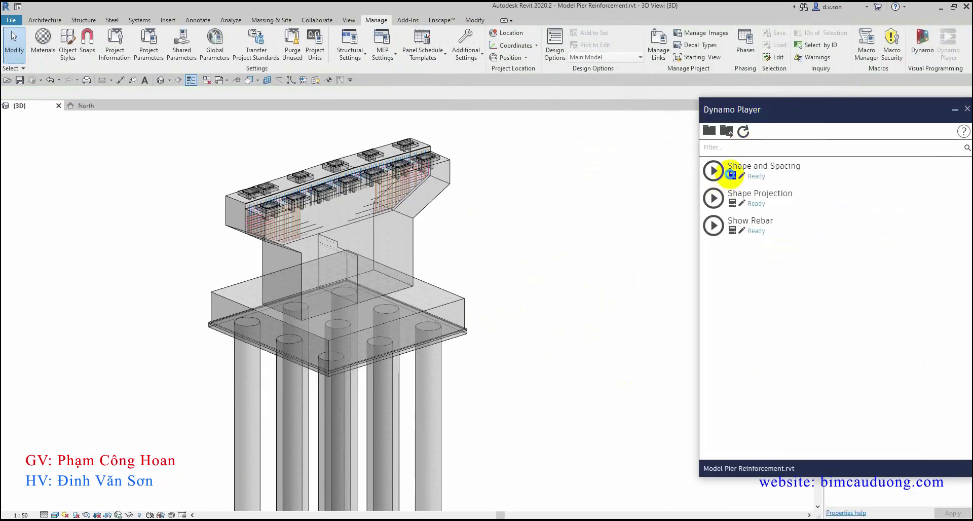
Run Shape and Spacing on the picked shape and layout CAD drawings for B1 D29 hooked cap bars.
click(760, 192)
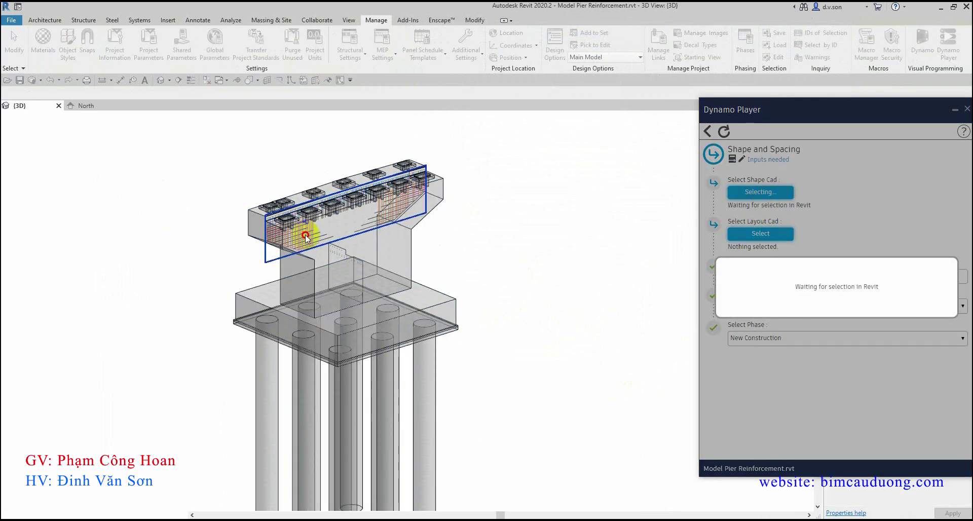
click(304, 229)
click(760, 233)
click(348, 254)
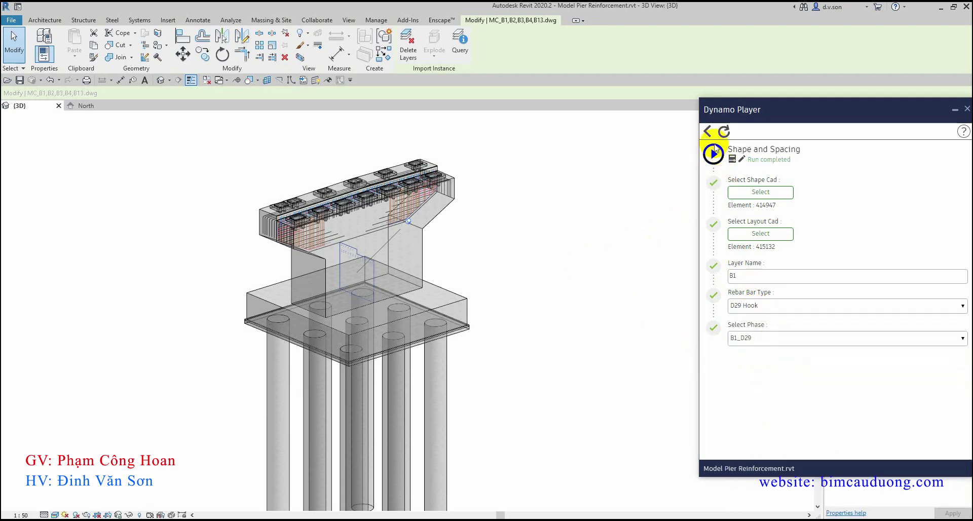
Run Show Rebar and orbit to check the new B1 bars at the cap end.
scroll(217, 195, up, 5)
click(716, 226)
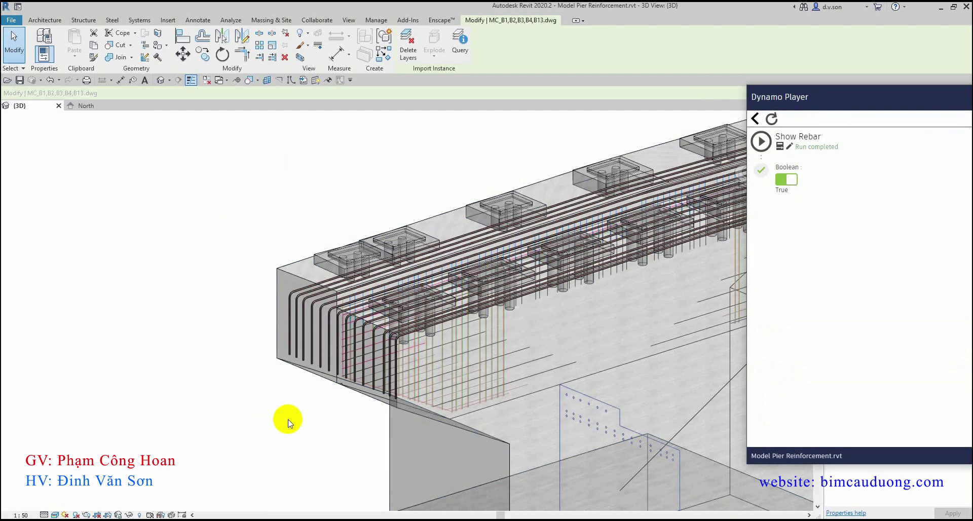
scroll(264, 400, up, 3)
shift+middle_drag(61, 350, 229, 327)
scroll(601, 163, down, 5)
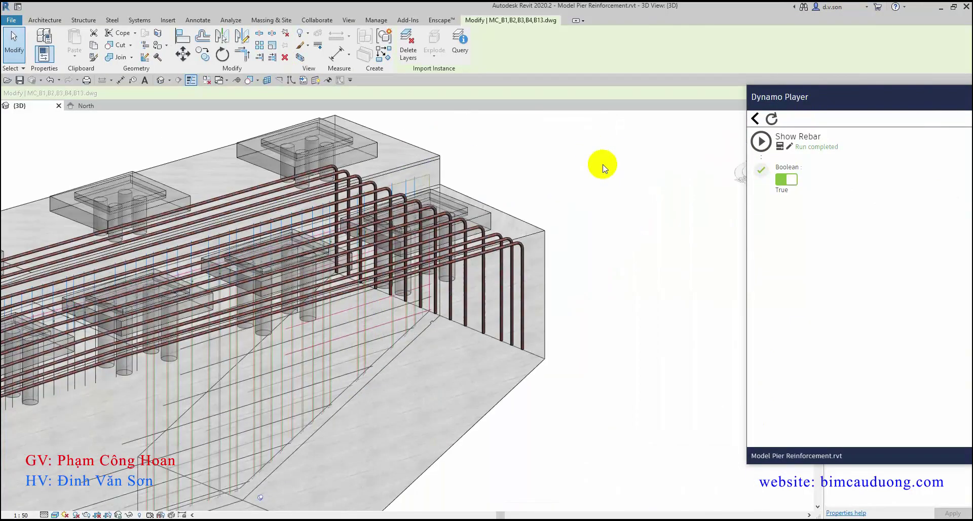
shift+middle_drag(602, 163, 658, 230)
click(755, 118)
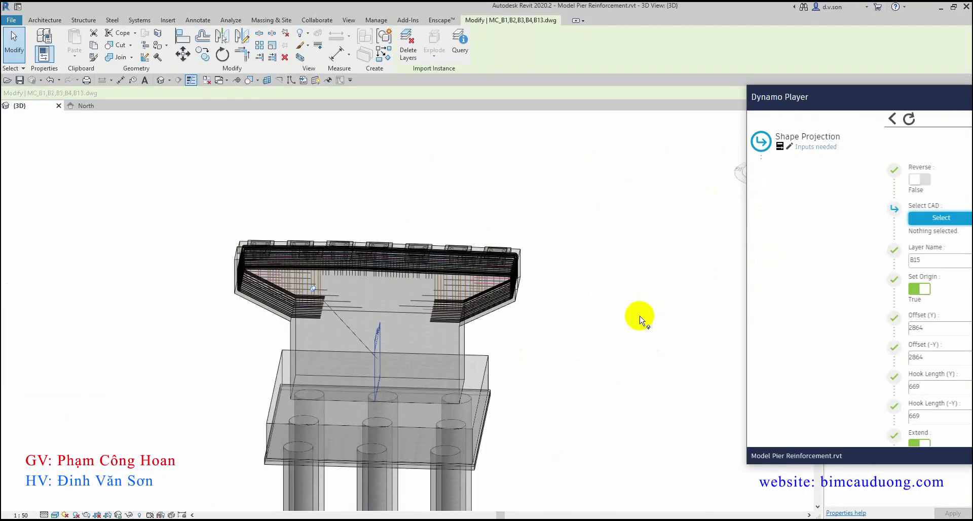
Pick the pier cap's CAD drawing as the Shape Projection input.
shift+middle_drag(485, 334, 623, 321)
click(808, 217)
shift+middle_drag(591, 289, 398, 261)
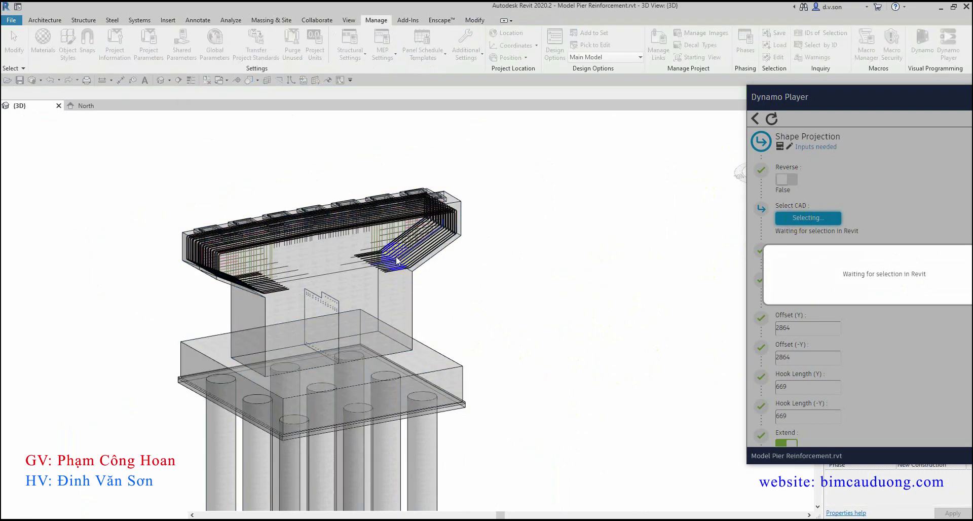
mouse_move(339, 243)
shift+middle_down()
mouse_move(312, 281)
mouse_move(374, 233)
shift+middle_up()
scroll(374, 233, up, 2)
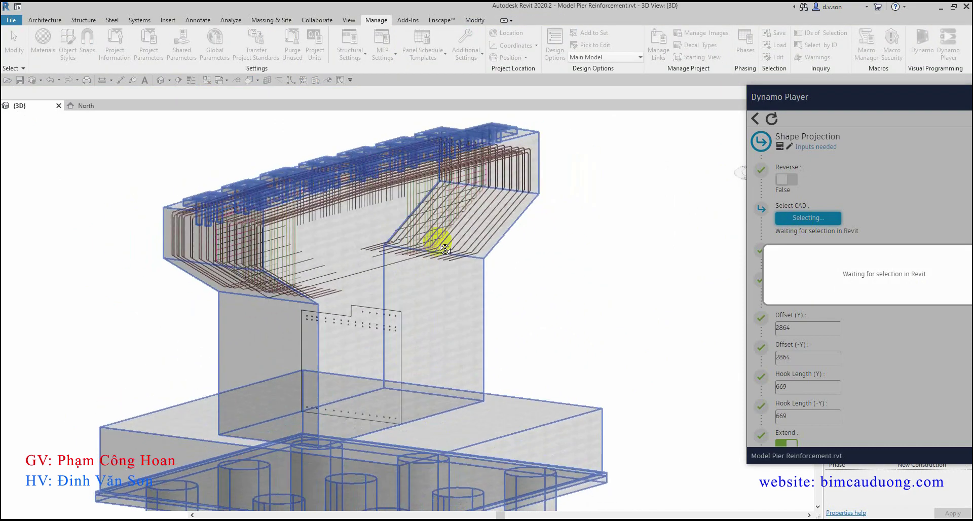
click(458, 221)
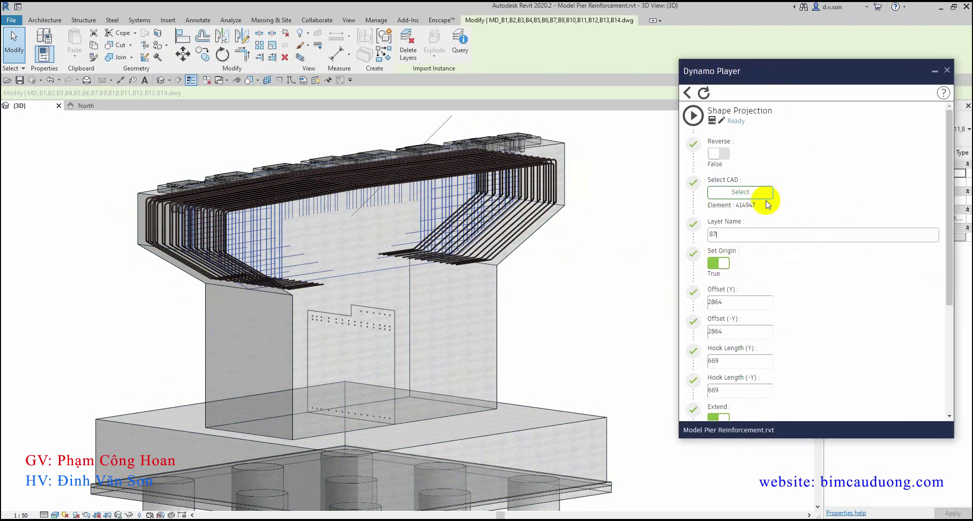
drag(949, 248, 935, 335)
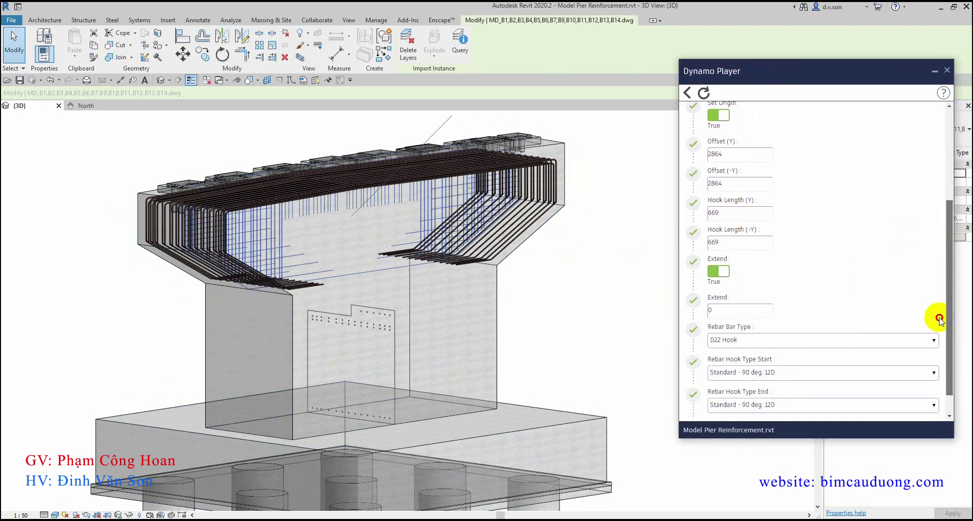
scroll(870, 260, up, 2)
text(1677.5)
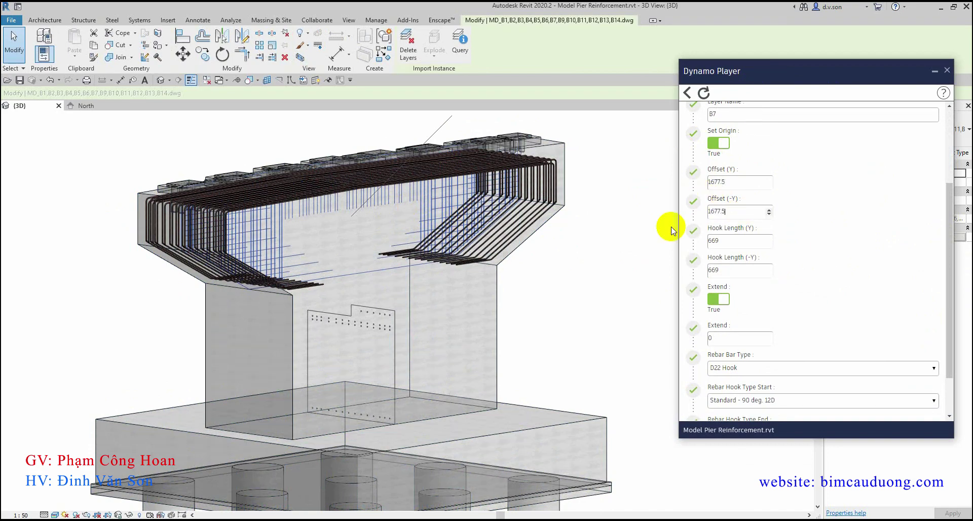
scroll(949, 246, down, 2)
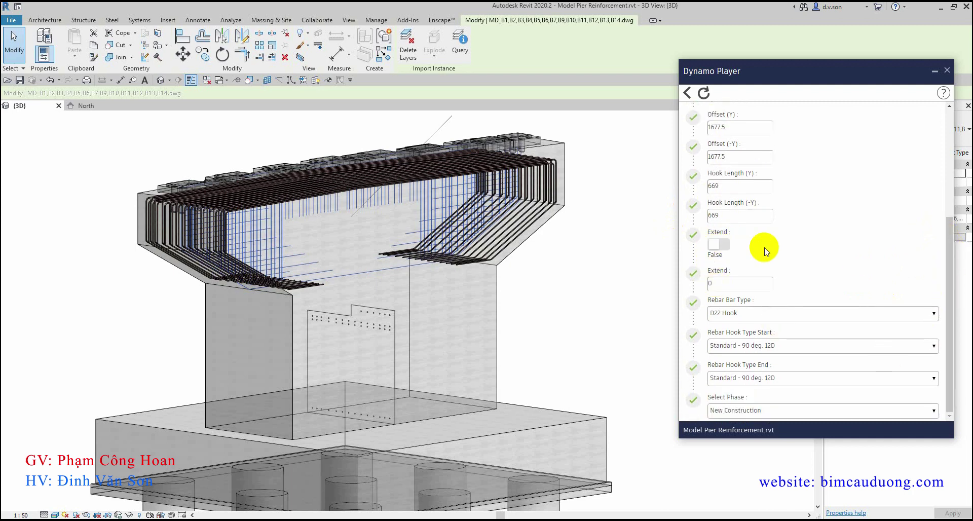
Set Select Phase to B7_D16 and run Shape Projection for layer B7.
click(793, 412)
scroll(791, 263, up, 3)
click(817, 193)
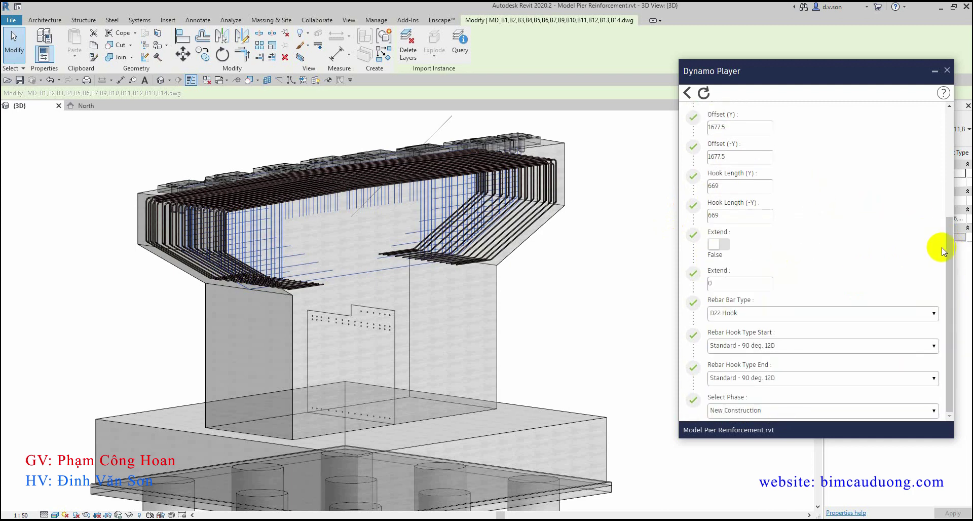
mouse_move(943, 252)
mouse_down()
mouse_move(947, 200)
mouse_move(943, 252)
mouse_up()
click(719, 411)
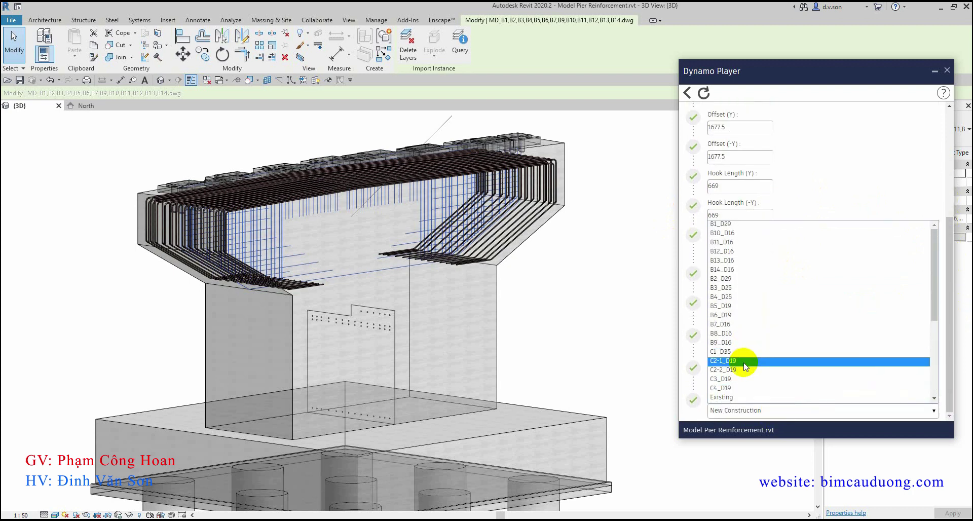
click(743, 323)
scroll(918, 245, up, 5)
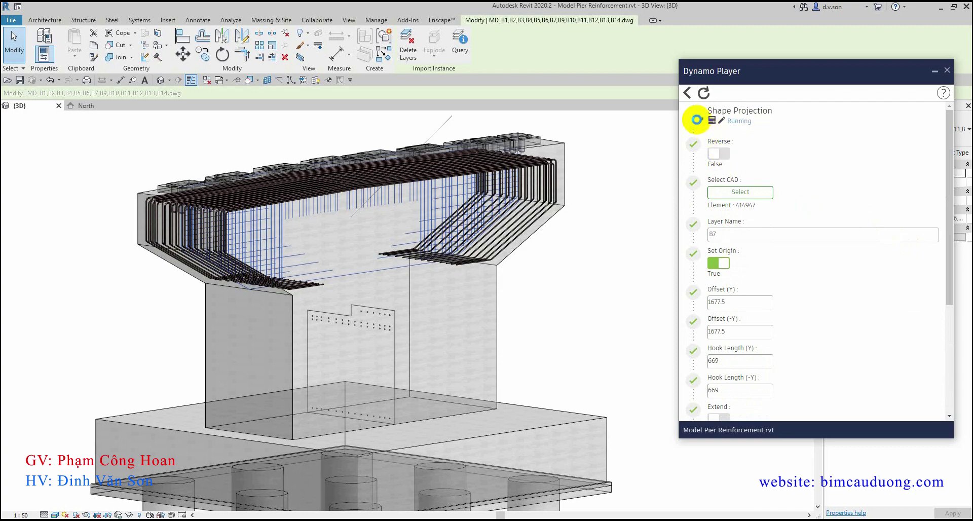
shift+middle_drag(591, 289, 551, 340)
click(688, 92)
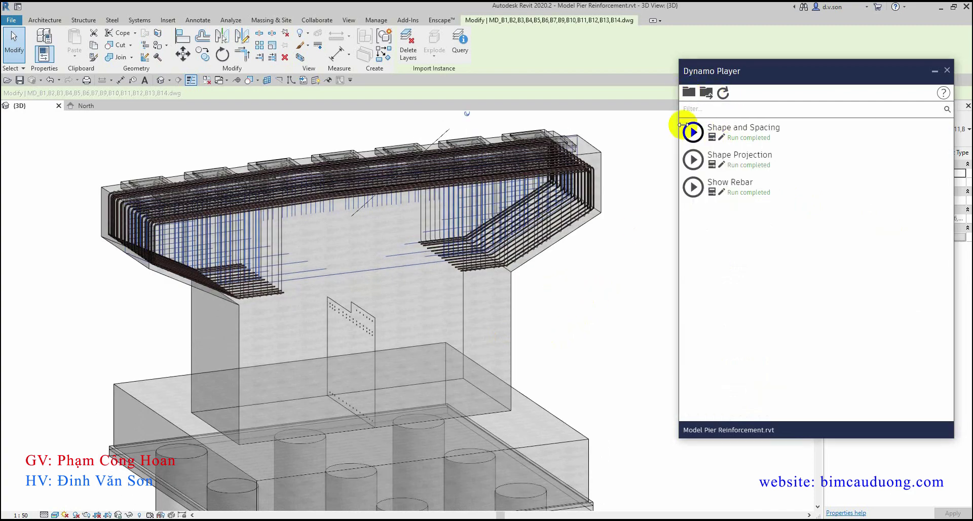
Run Show Rebar set to True and pan across the filled-out cap rebar cage.
click(693, 187)
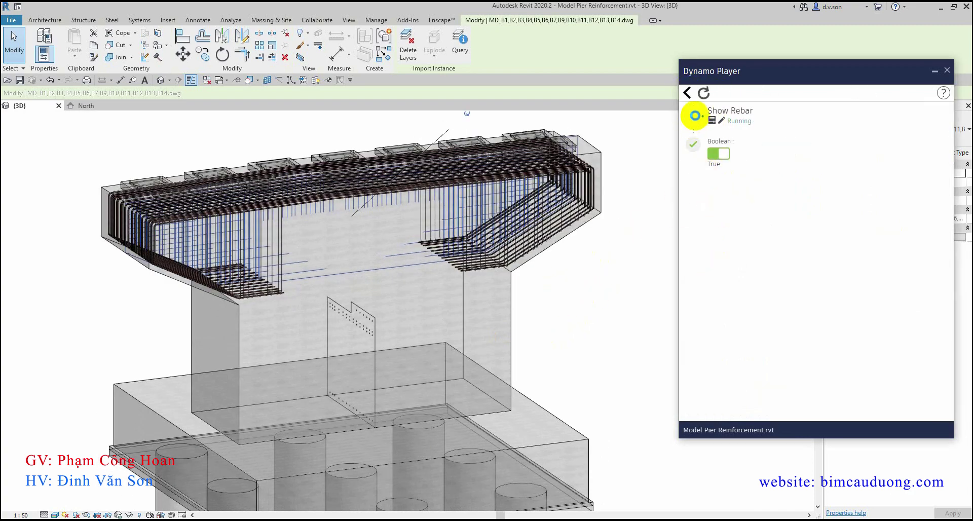
scroll(591, 289, up, 5)
scroll(517, 223, up, 3)
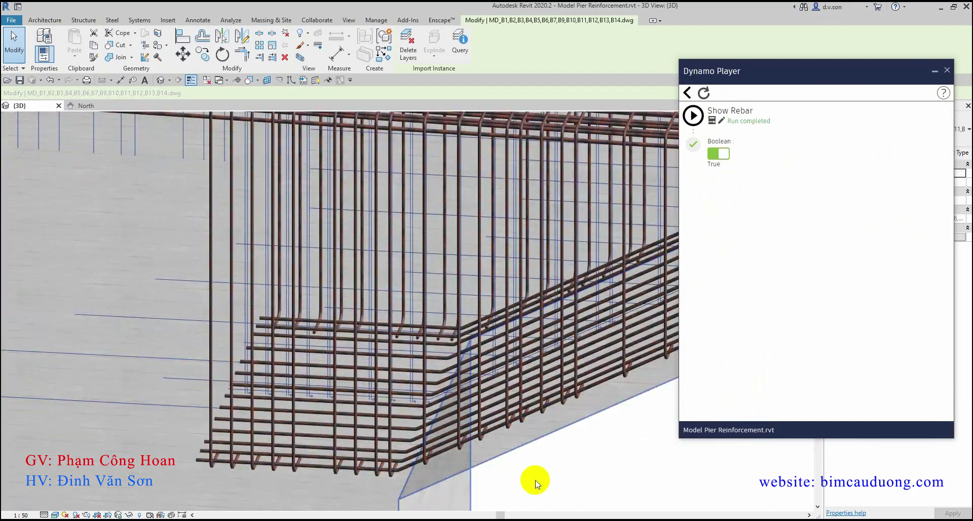
mouse_move(534, 480)
middle_down()
mouse_move(314, 348)
mouse_move(482, 144)
mouse_move(495, 195)
mouse_move(629, 324)
mouse_move(528, 143)
middle_up()
scroll(528, 143, down, 5)
scroll(404, 347, down, 3)
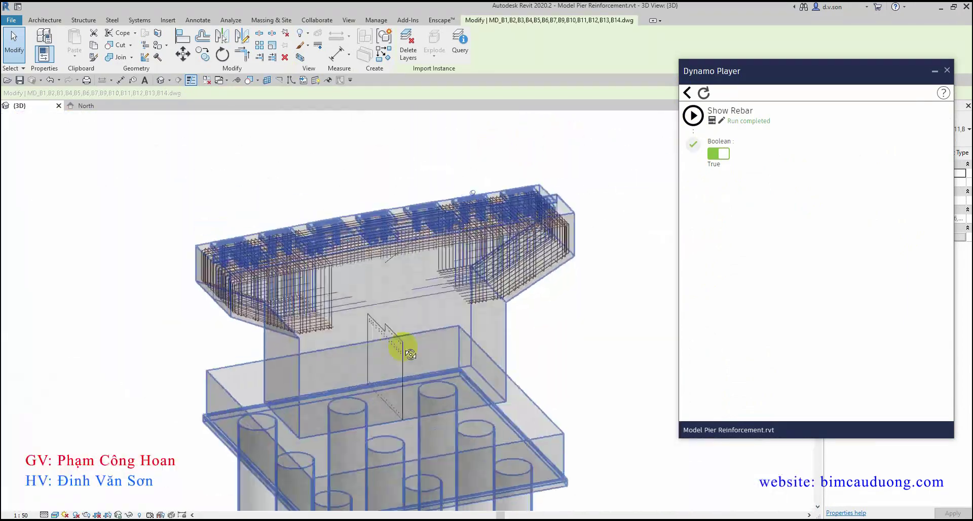
key(Escape)
Select the DWG import as the Shape Projection input for layer B9.
click(687, 95)
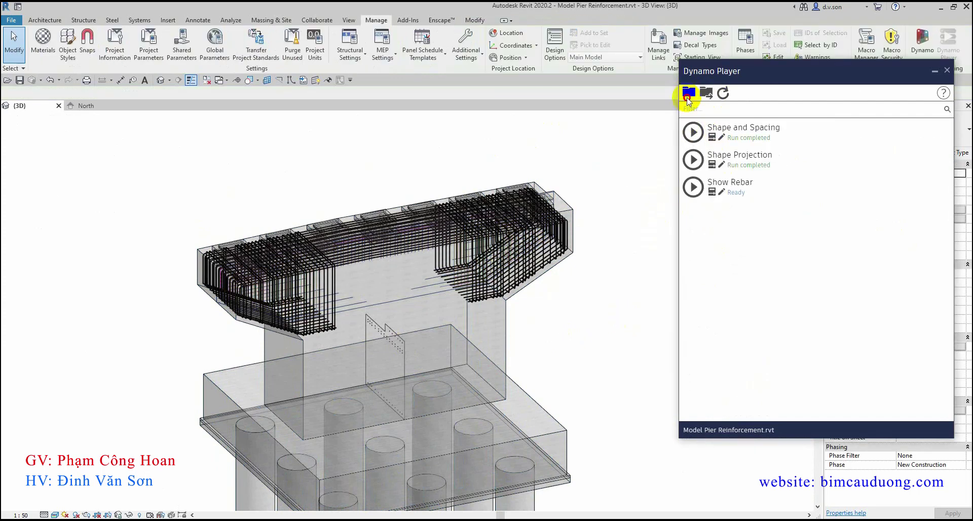
click(712, 165)
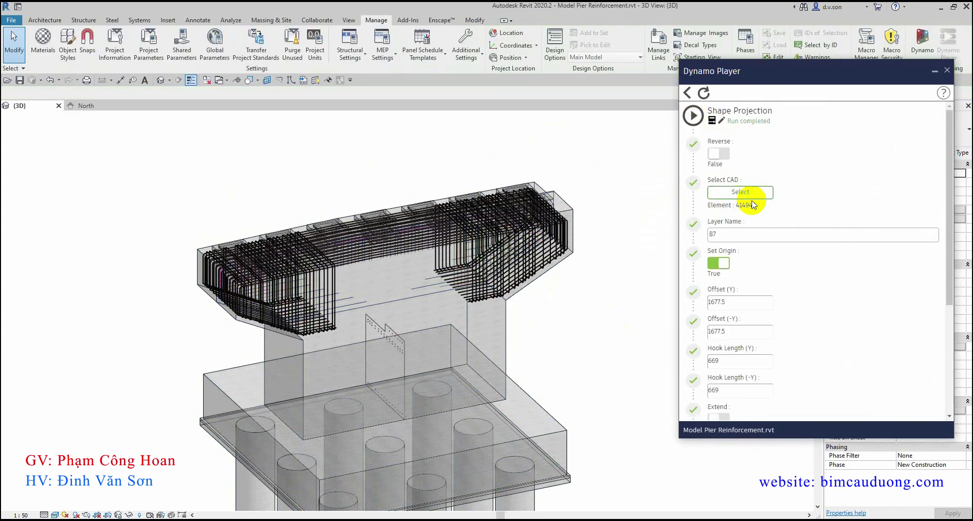
click(739, 191)
click(425, 290)
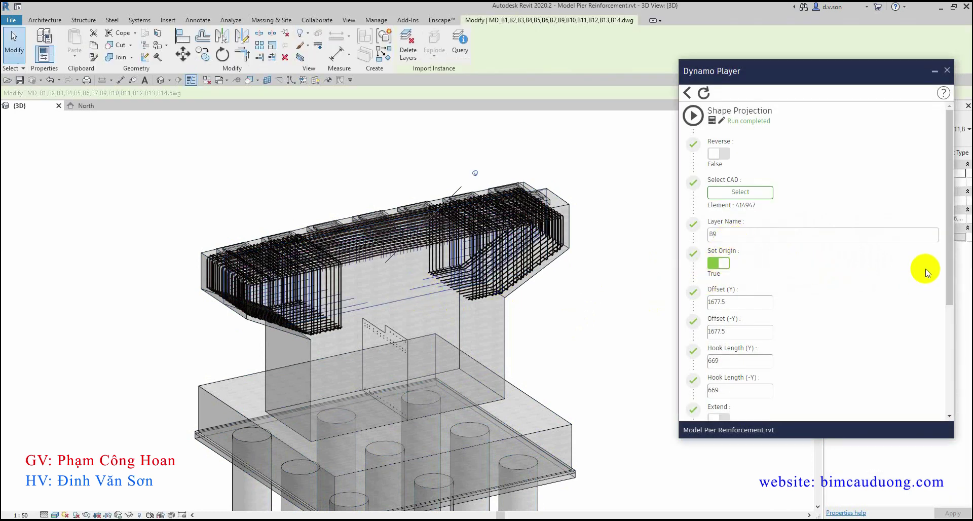
mouse_move(949, 259)
mouse_down()
mouse_move(951, 304)
mouse_move(845, 327)
mouse_up()
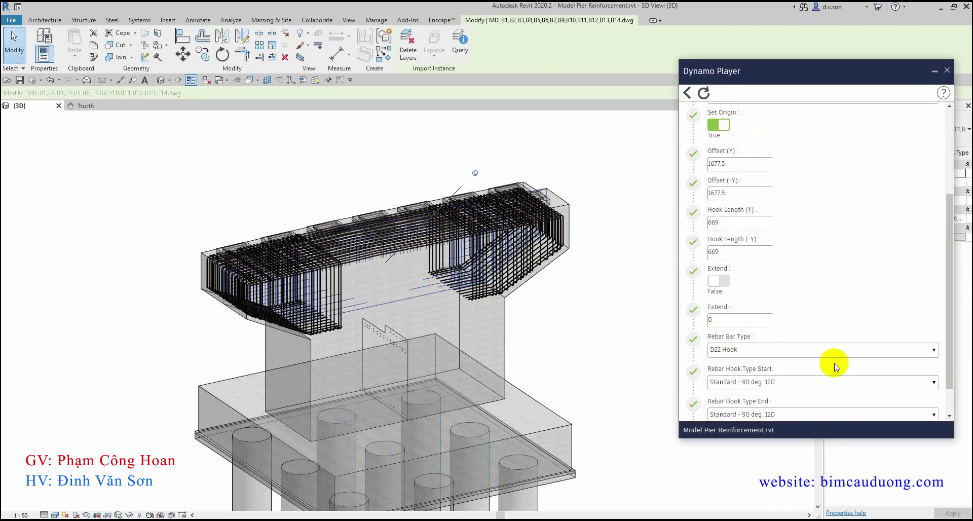
scroll(951, 313, down, 2)
Set start and end hooks to None, confirm the phase, and run Shape Projection.
click(745, 344)
click(744, 357)
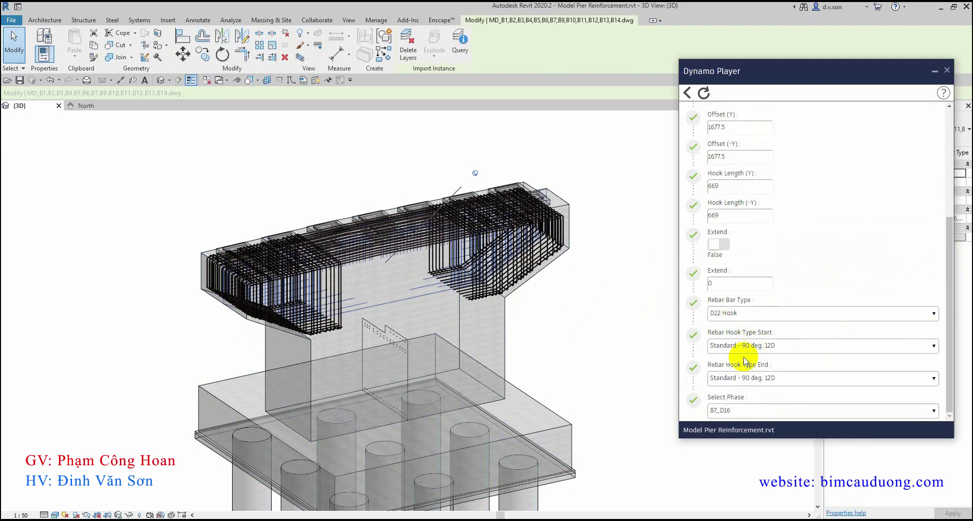
click(716, 377)
click(719, 390)
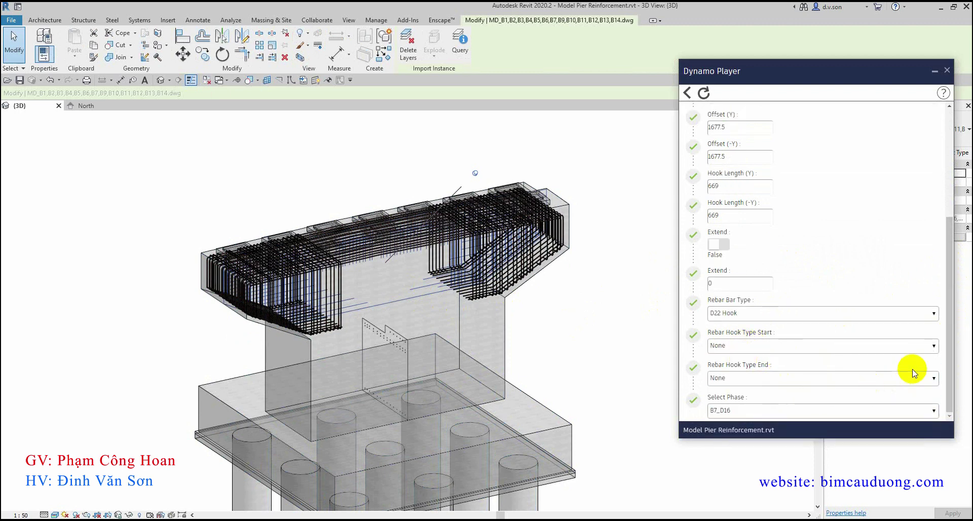
click(789, 412)
click(738, 363)
scroll(718, 182, up, 5)
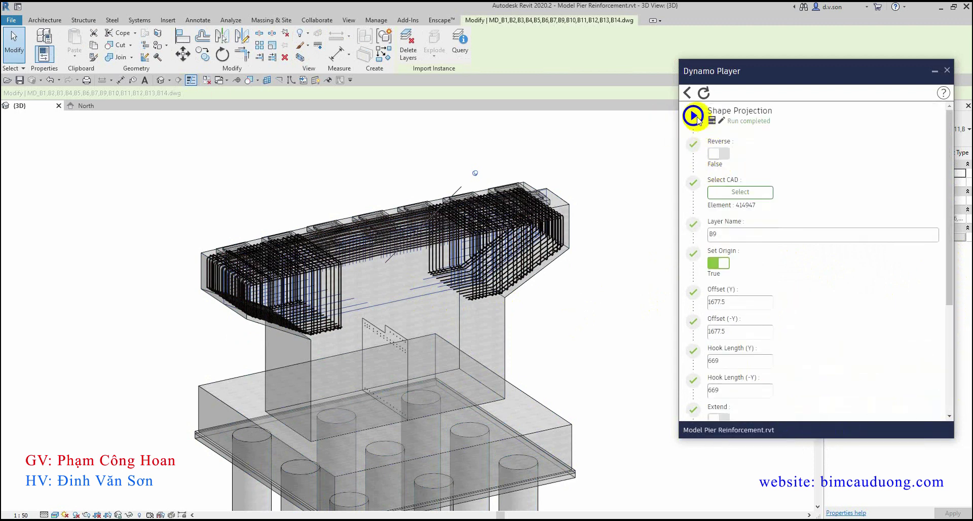
click(687, 92)
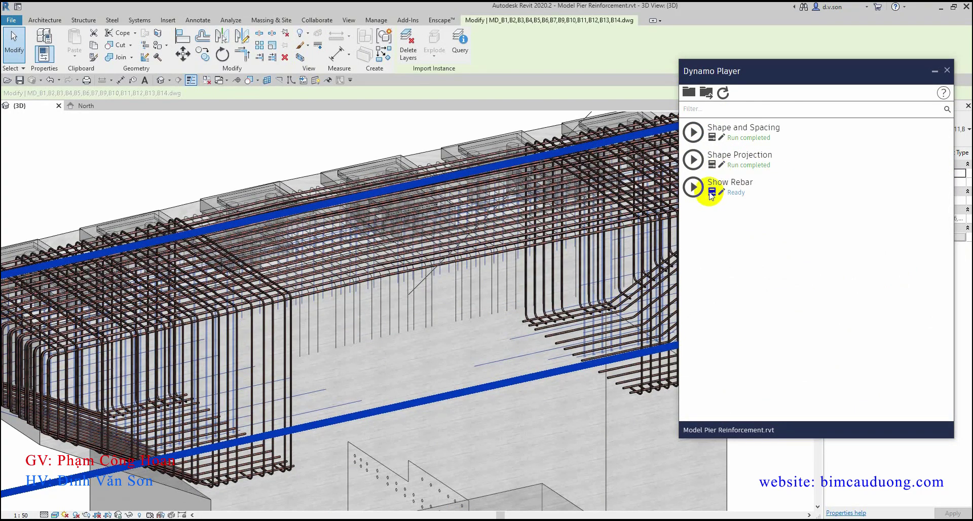
Run Show Rebar with the display option True to show the B9 bars solid.
click(712, 192)
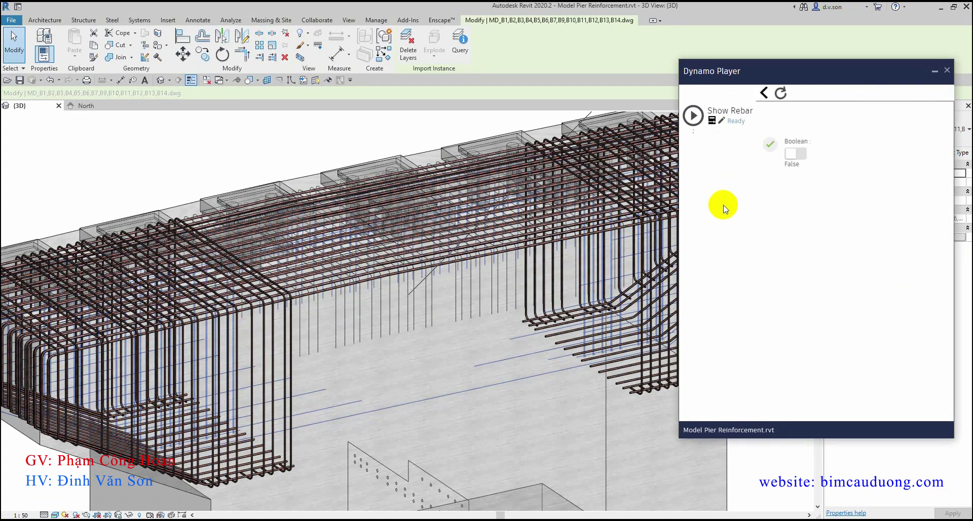
click(693, 115)
scroll(409, 332, down, 2)
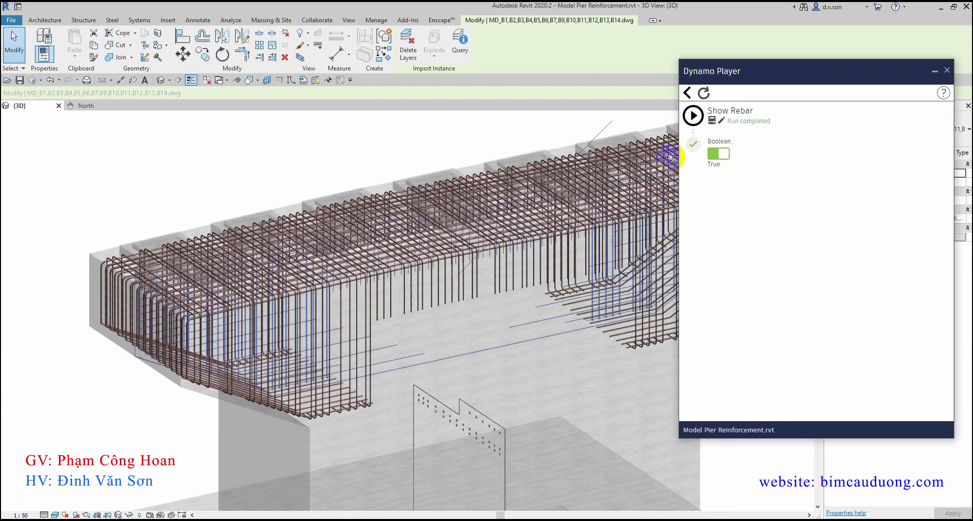
click(687, 93)
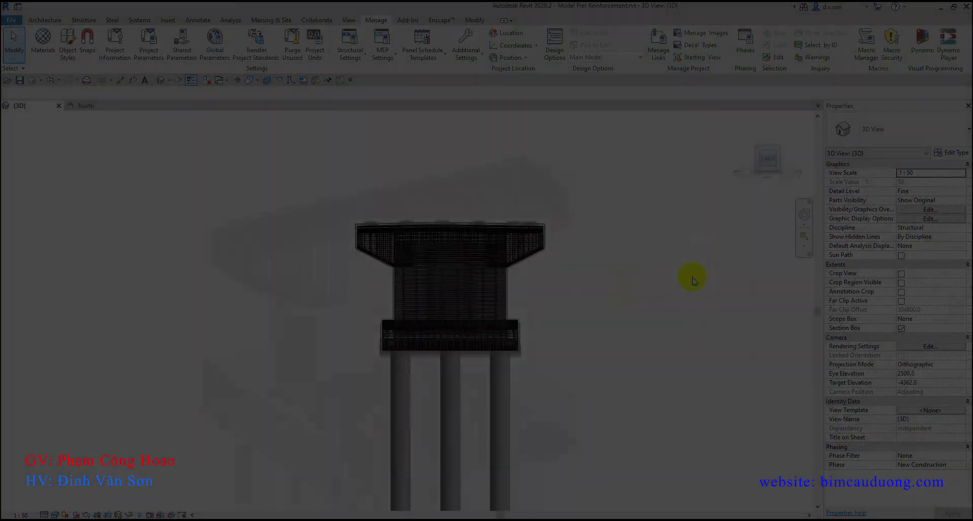
Switch the 3D view to a new visual style and orbit to an isometric view.
scroll(358, 303, up, 2)
scroll(304, 344, up, 2)
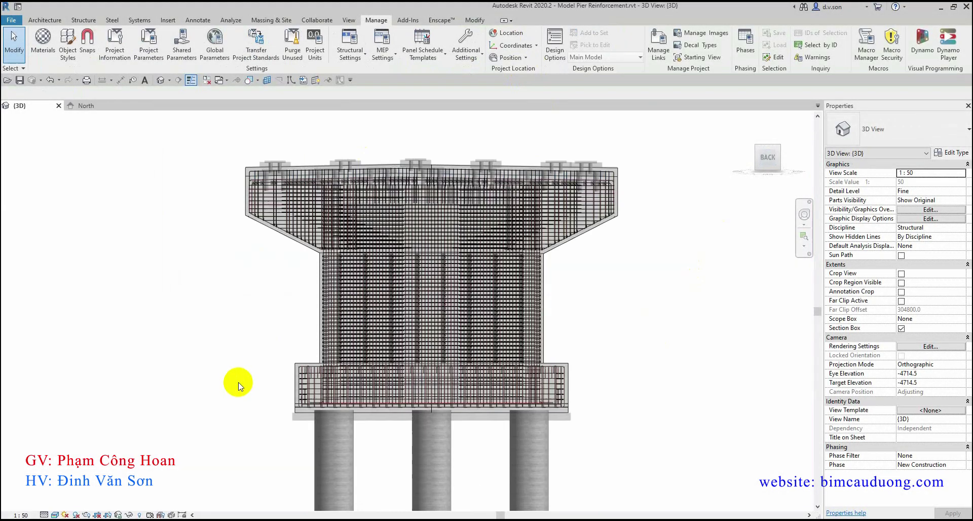
click(56, 514)
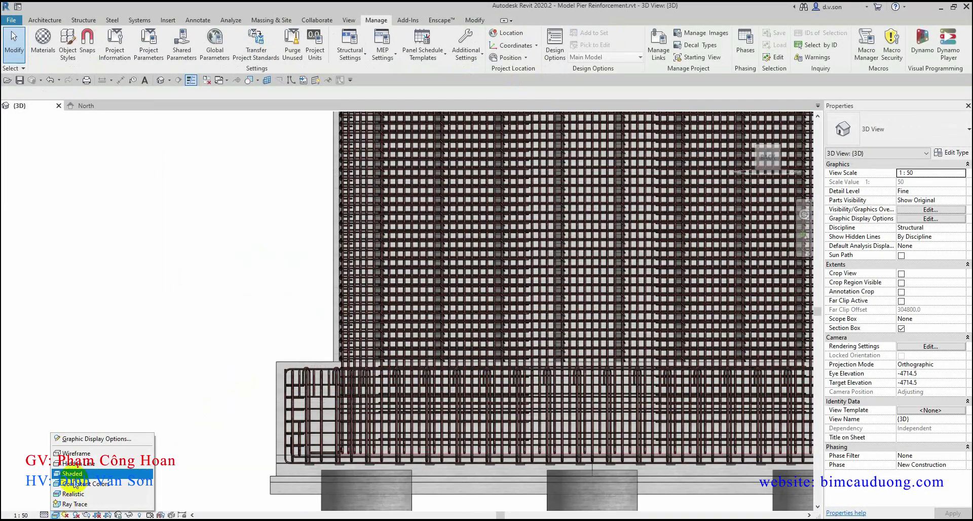
click(81, 481)
scroll(202, 304, down, 3)
mouse_move(163, 304)
shift+middle_down()
mouse_move(469, 514)
mouse_move(695, 319)
mouse_move(706, 217)
shift+middle_up()
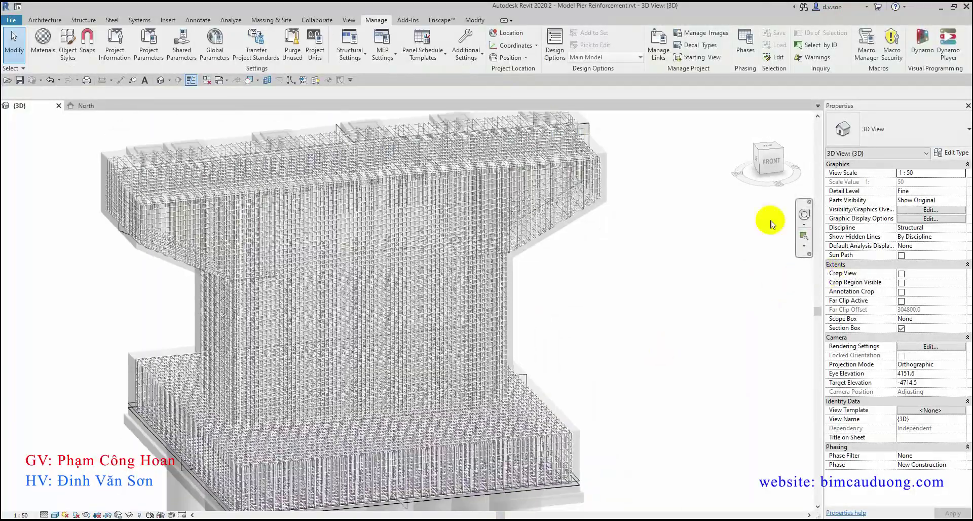
Turn the view to FRONT and select the pier cap.
click(760, 163)
scroll(311, 154, up, 5)
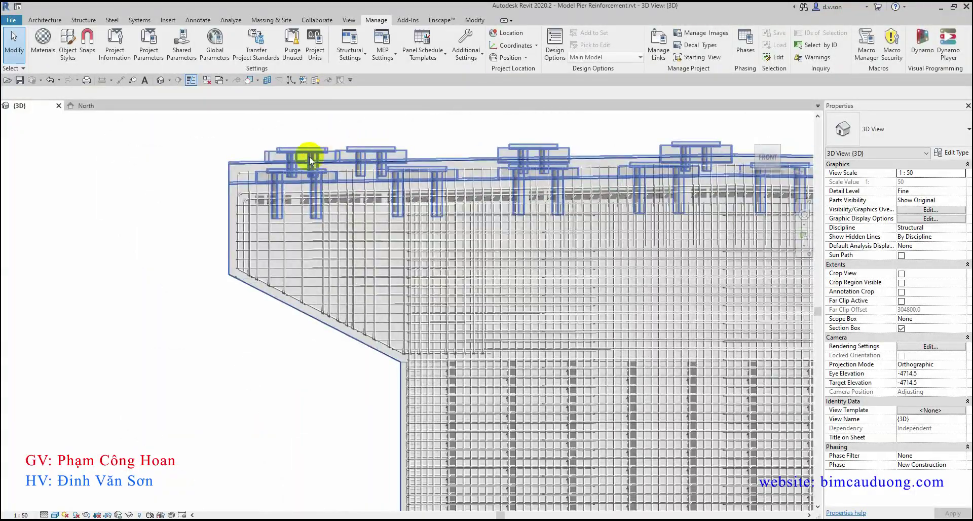
scroll(267, 441, up, 3)
scroll(482, 343, down, 3)
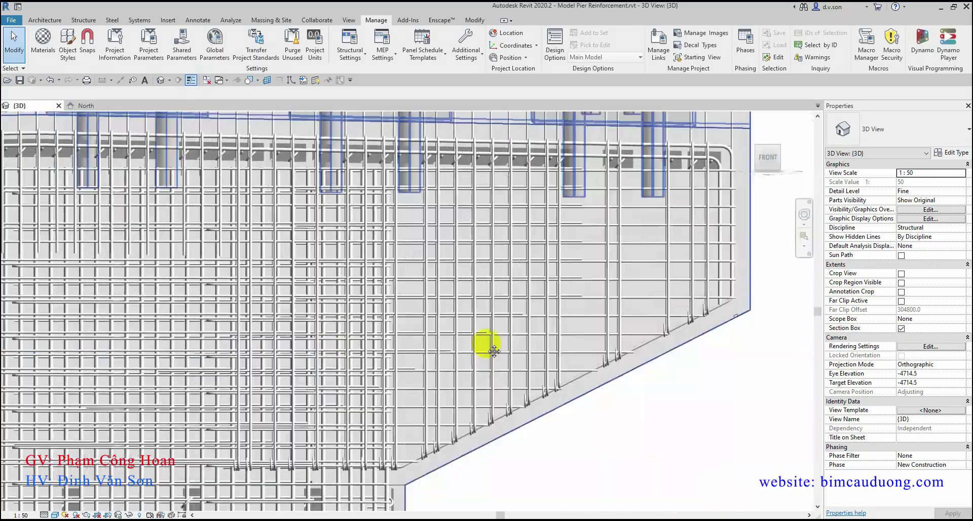
scroll(725, 326, down, 2)
click(648, 294)
scroll(648, 314, down, 3)
Orbit to an angled right-side view and zoom around the cap and column rebar.
mouse_move(651, 341)
shift+middle_down()
mouse_move(587, 387)
mouse_move(431, 364)
shift+middle_up()
scroll(532, 243, up, 3)
scroll(393, 234, up, 3)
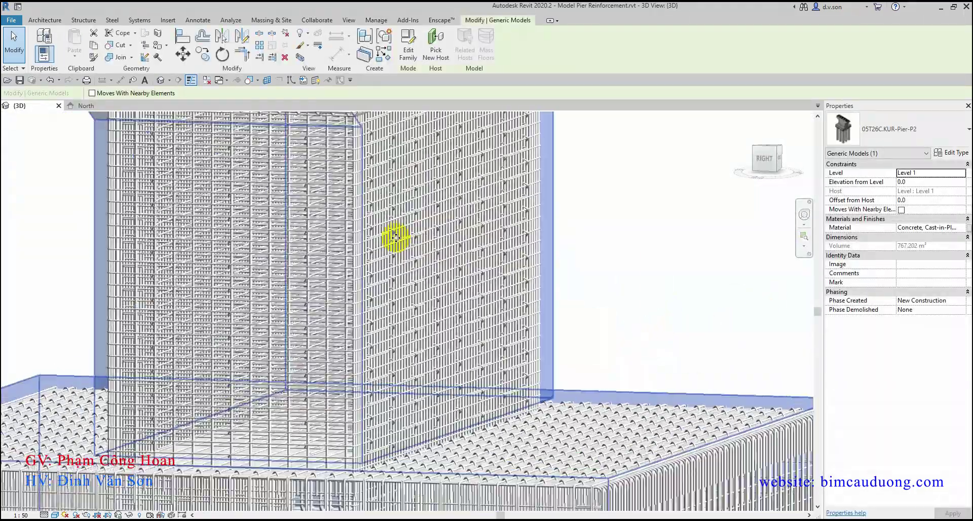
scroll(397, 243, up, 3)
scroll(419, 300, down, 2)
scroll(454, 321, down, 2)
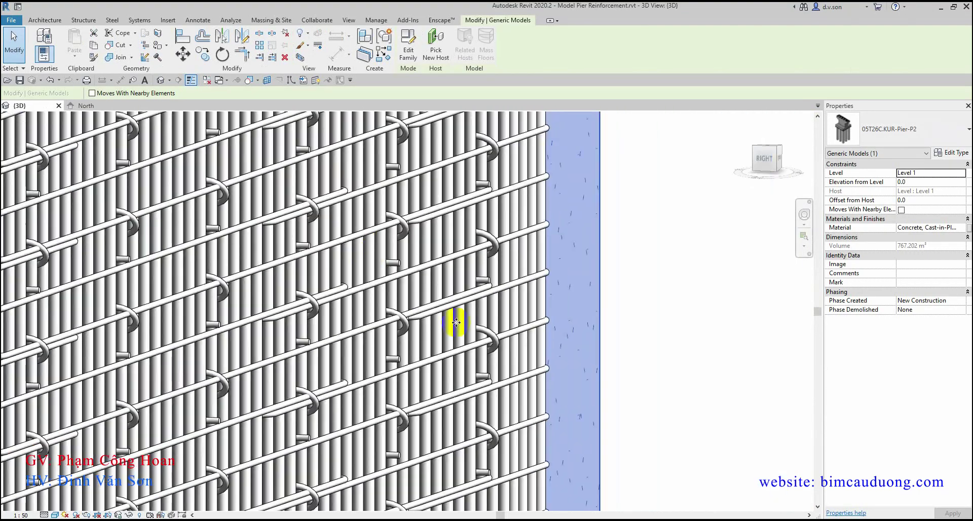
scroll(685, 274, down, 5)
scroll(575, 325, up, 3)
scroll(534, 325, up, 3)
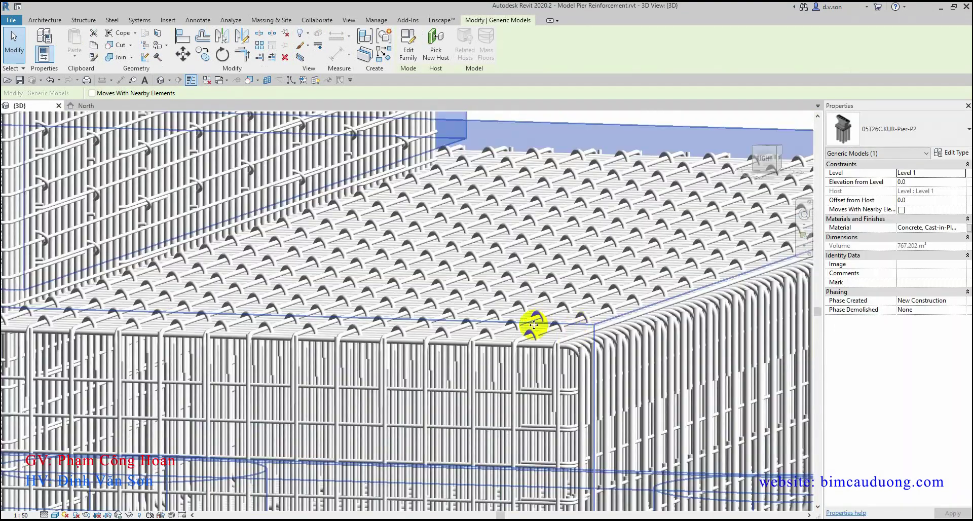
scroll(484, 337, up, 3)
key(Escape)
click(416, 337)
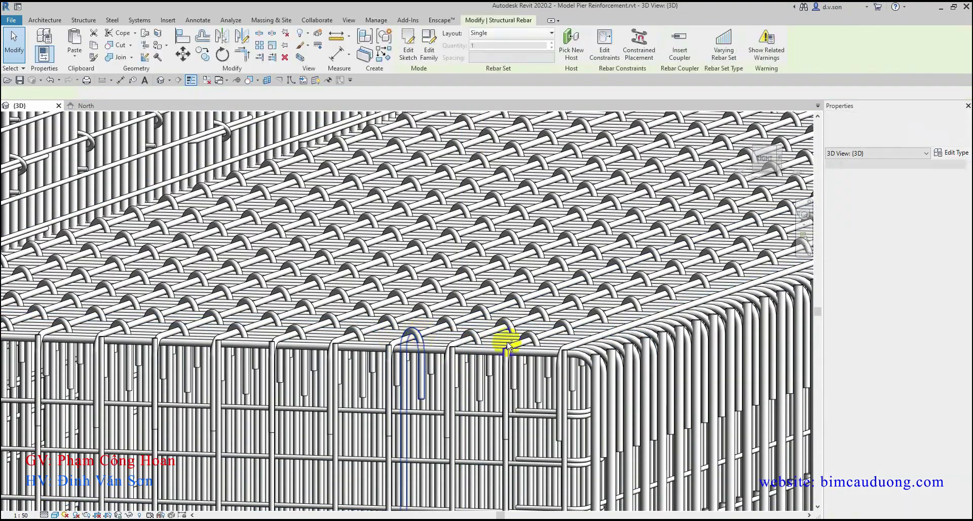
mouse_move(503, 339)
shift+middle_down()
mouse_move(585, 343)
mouse_move(560, 317)
shift+middle_up()
scroll(527, 340, down, 5)
shift+middle_drag(491, 358, 465, 274)
scroll(464, 274, down, 5)
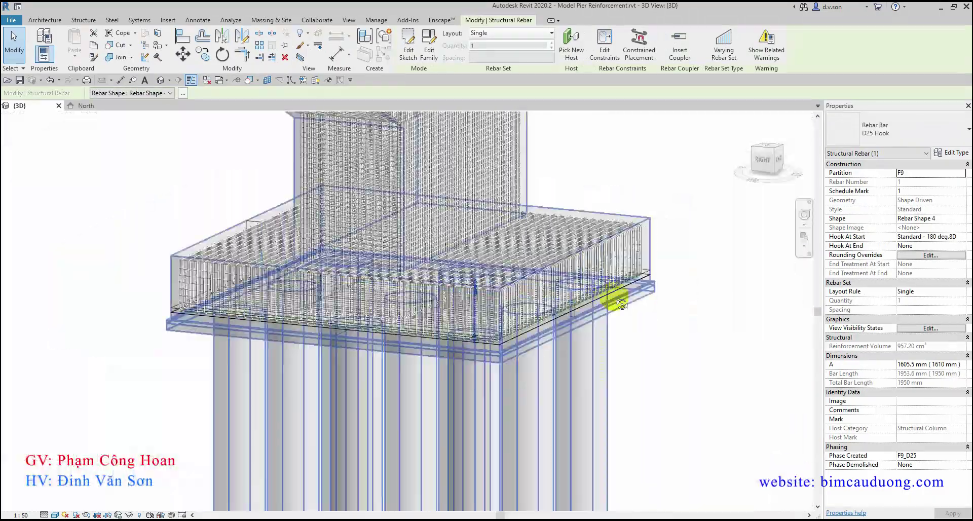
shift+middle_drag(616, 295, 524, 450)
scroll(476, 275, up, 5)
scroll(475, 275, up, 3)
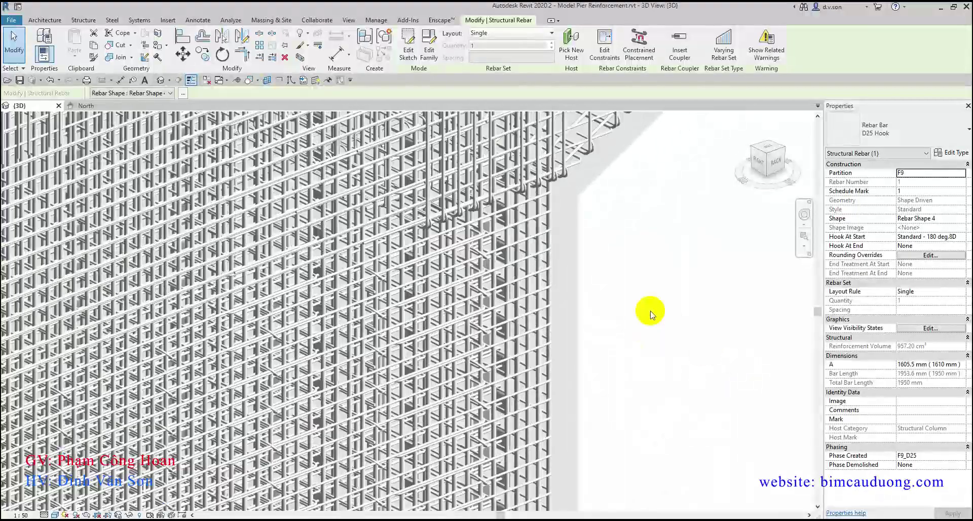
click(645, 310)
scroll(703, 234, down, 5)
scroll(687, 265, down, 2)
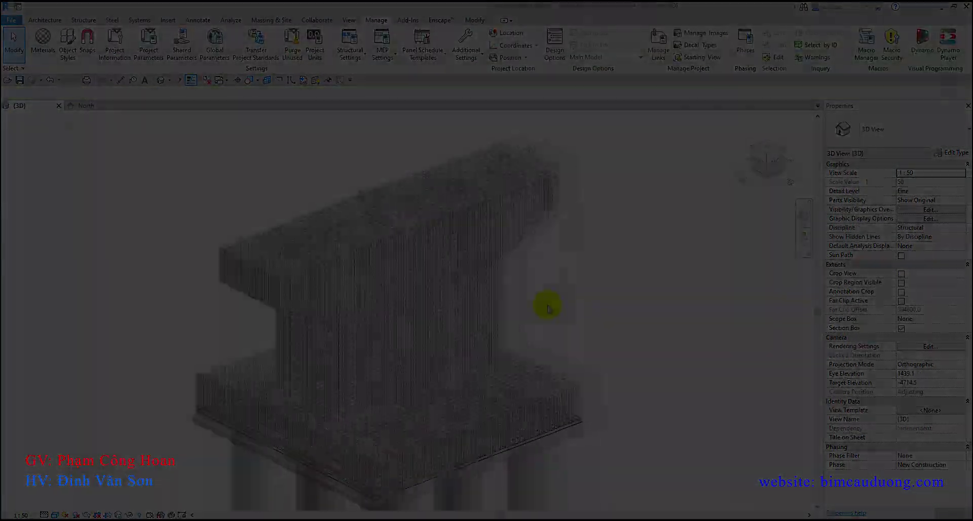